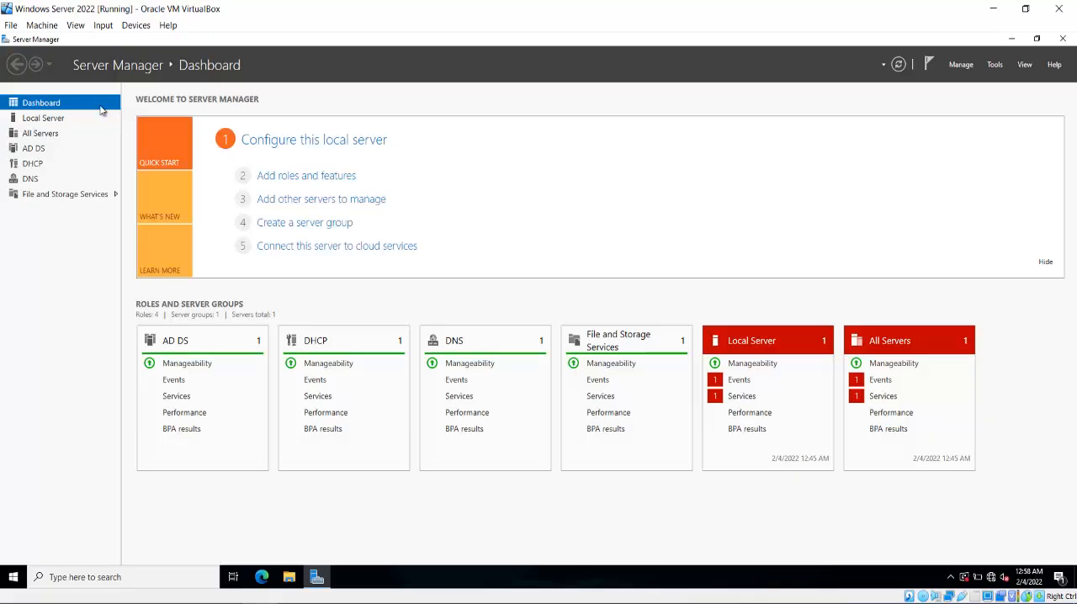
Open the Active Directory Users and Computers console from the local server's management page.
click(39, 122)
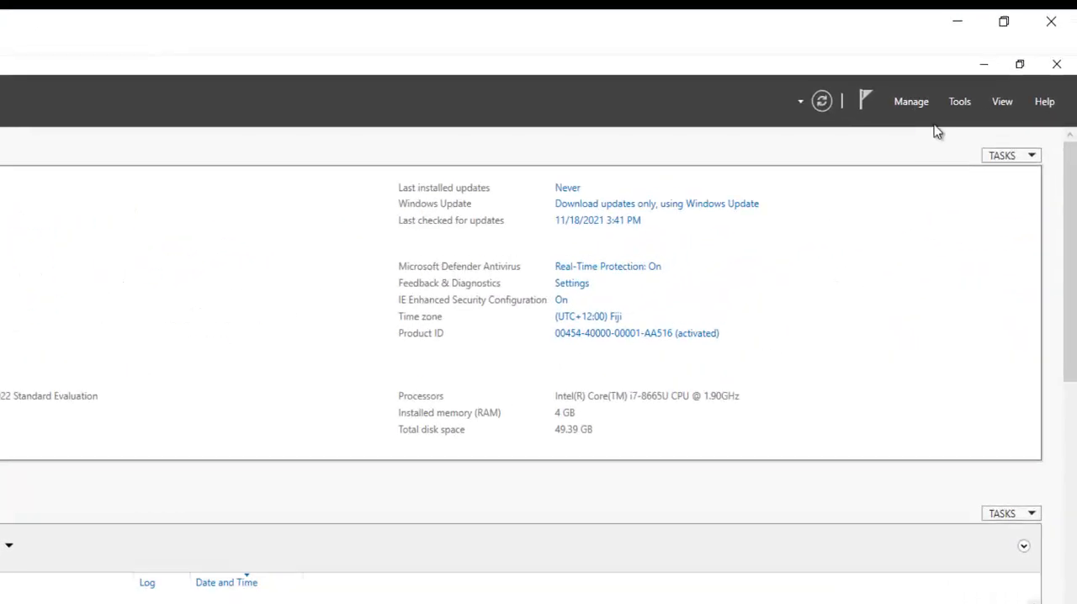
click(958, 106)
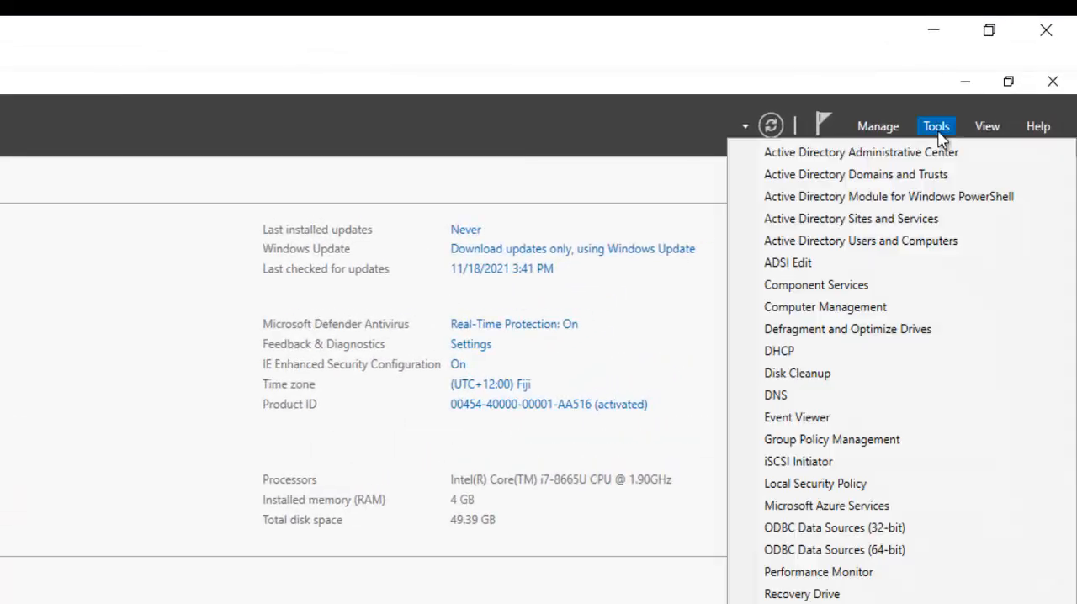
click(871, 241)
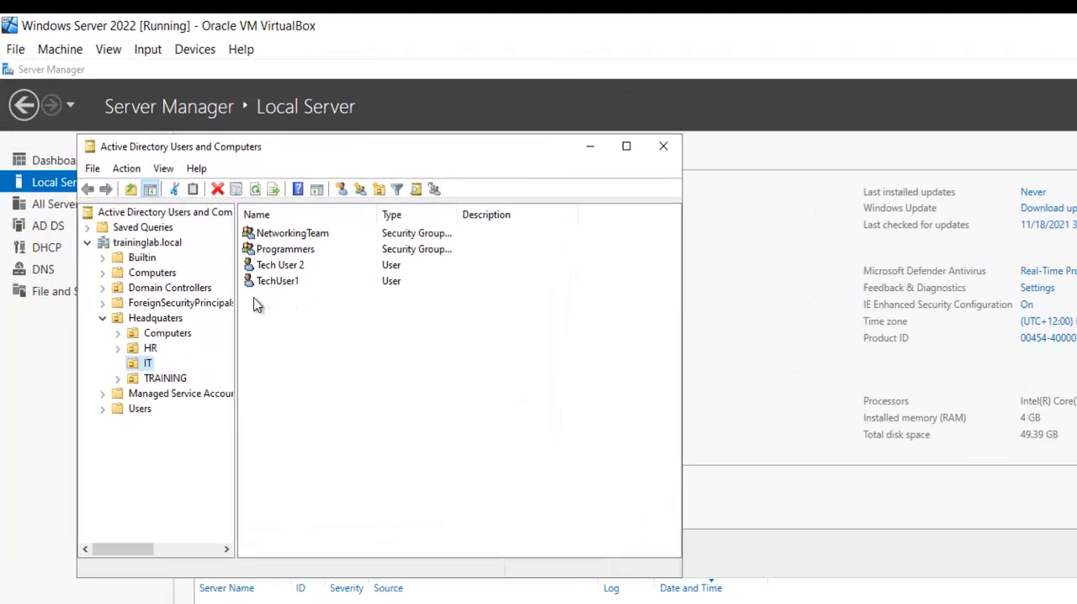
Check the members of the NetworkingTeam group in the IT organizational unit and close Active Directory Users and Computers.
click(296, 234)
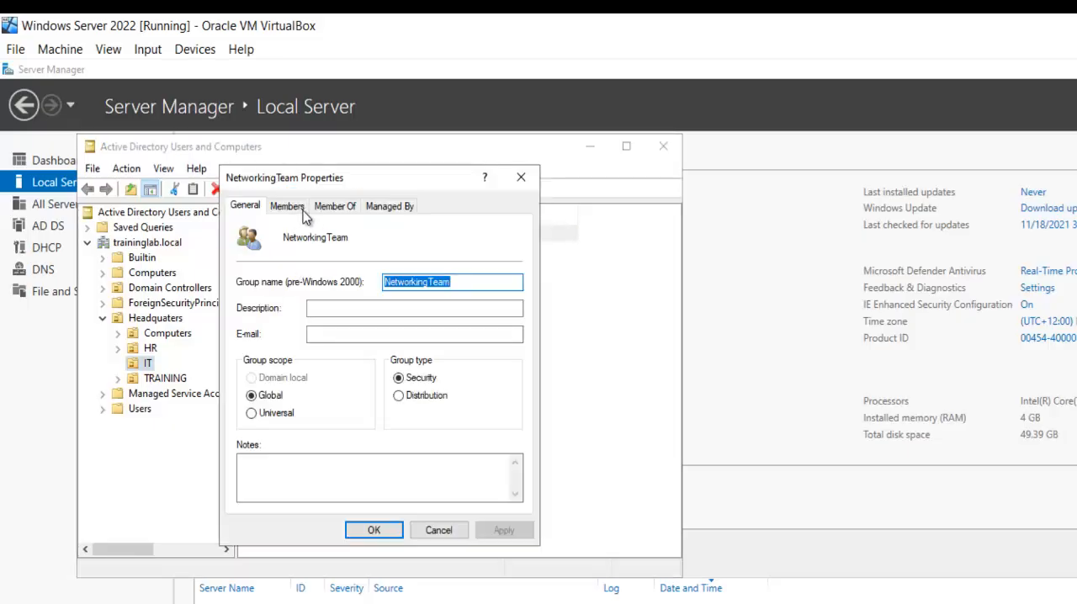
click(296, 211)
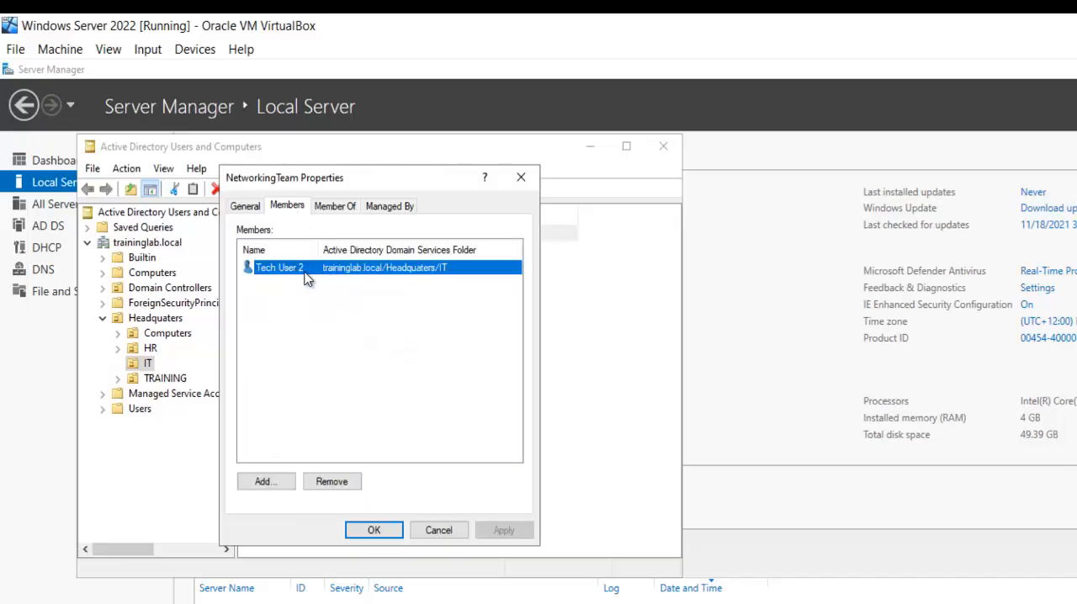
click(444, 526)
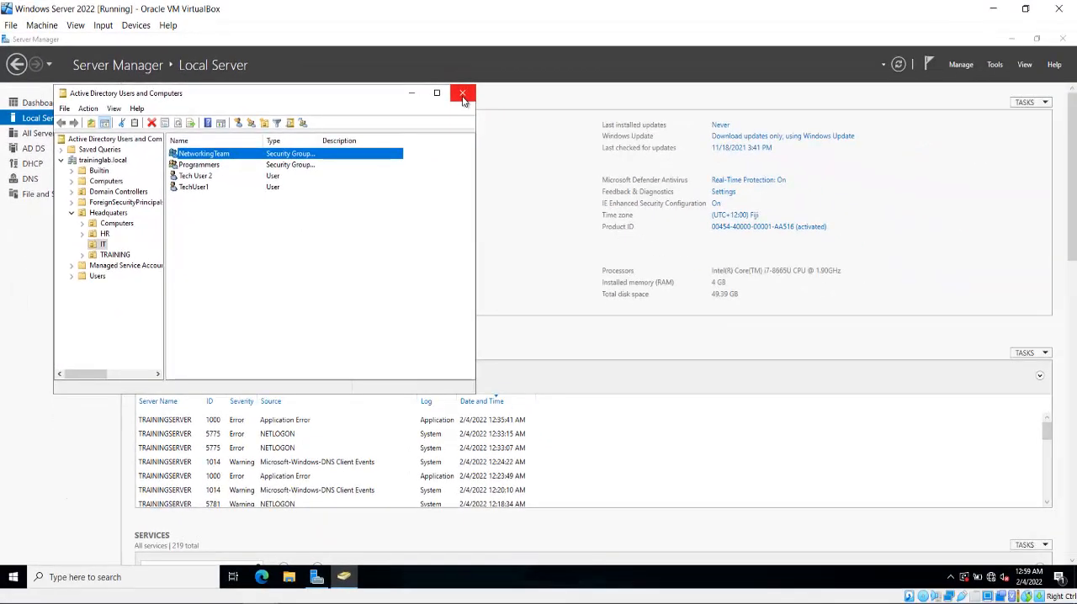
click(510, 109)
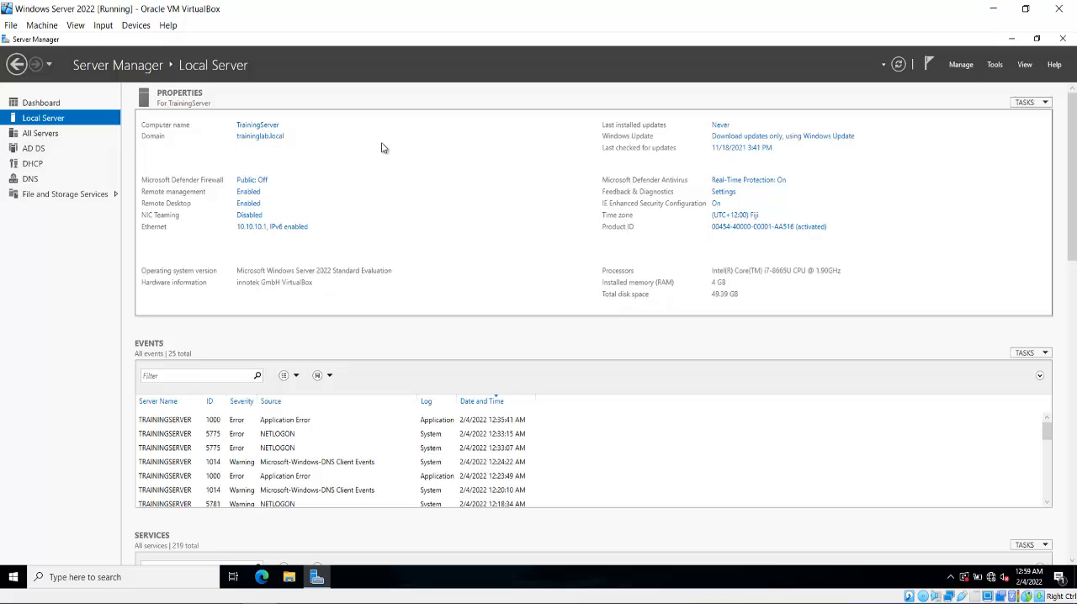
Switch to the Windows 11 virtual machine and sign in as Tech User 2 with the account password.
click(359, 511)
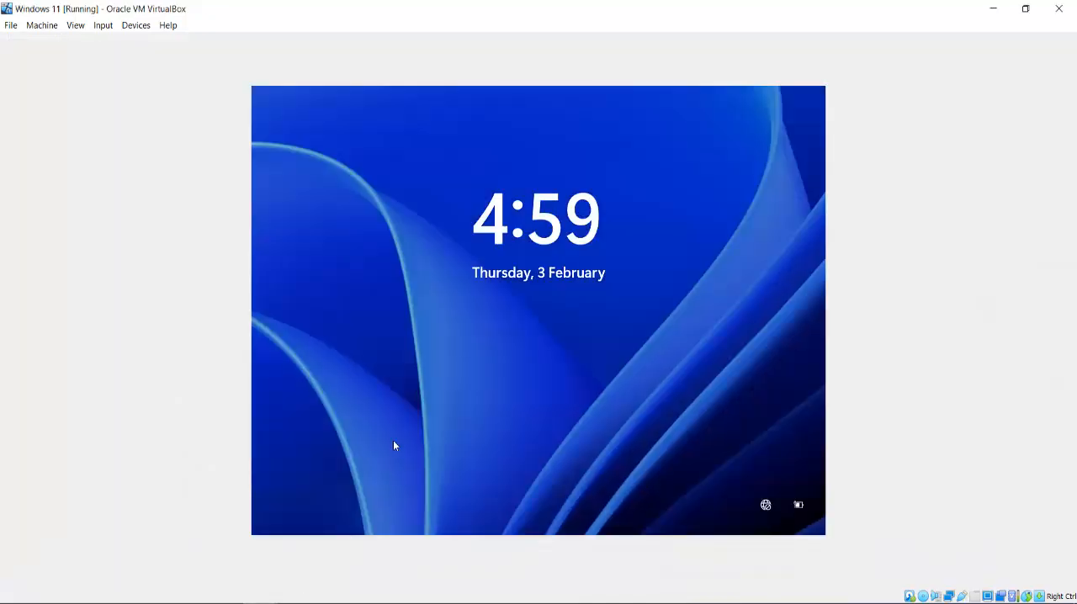
click(393, 441)
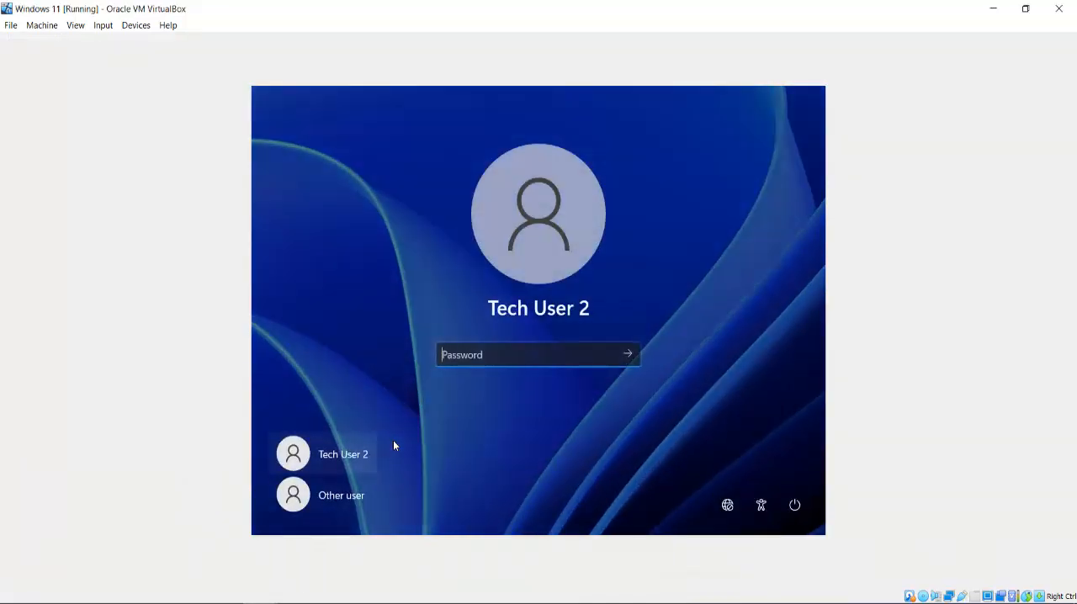
text(**********)
key(Return)
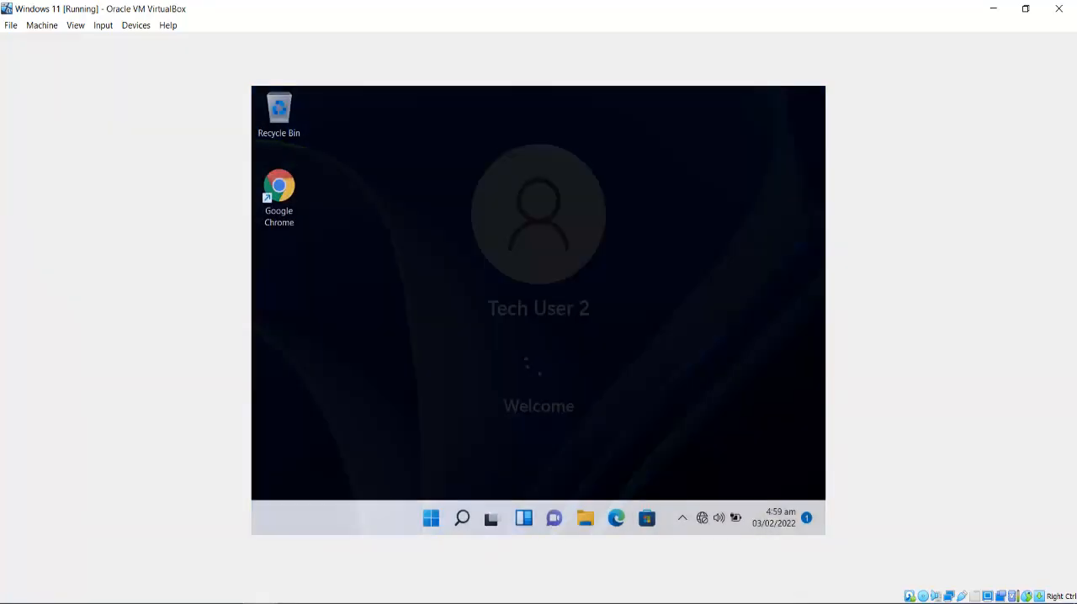
Open System Properties, authorizing it with the Administrator account and its password.
key(super+r)
key(Return)
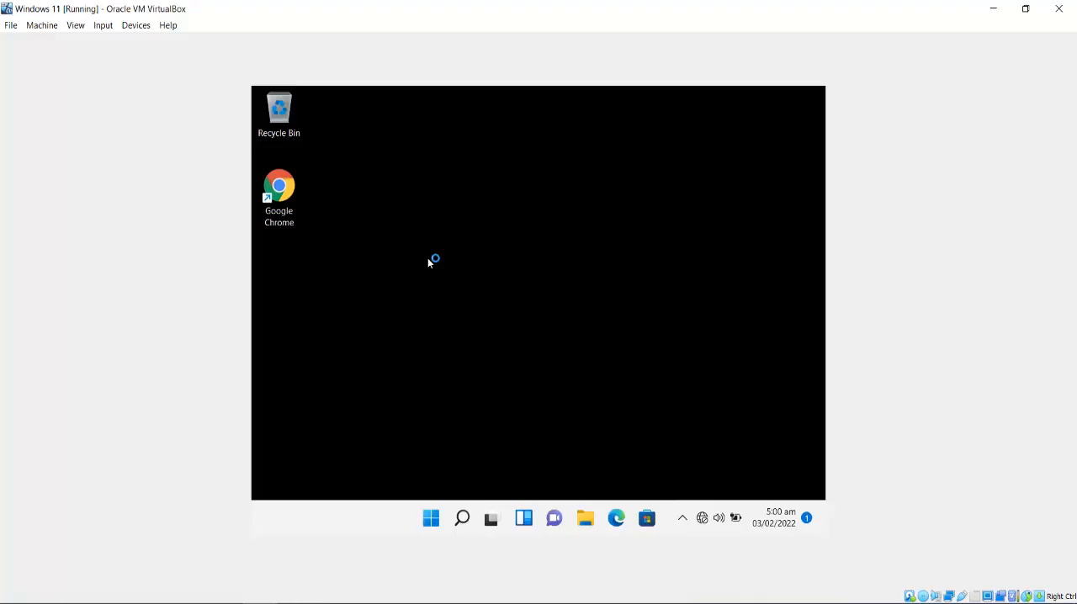
text(Administrator)
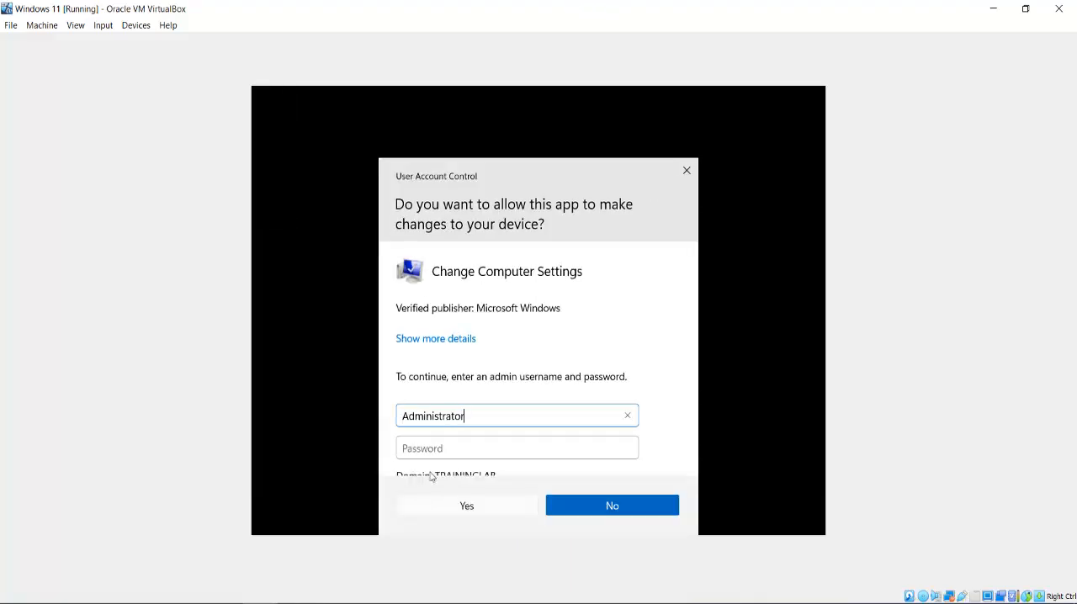
key(Tab)
text(*********)
key(Return)
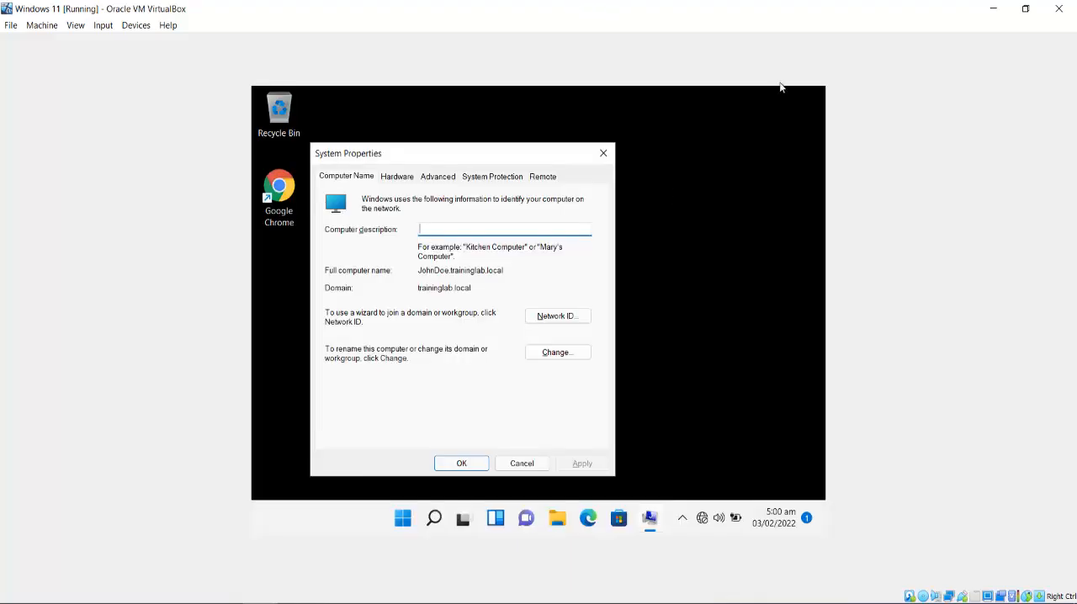
Check the profile type of TRAININGLAB\tech.user2 in the advanced user profile settings, then close System Properties.
click(437, 176)
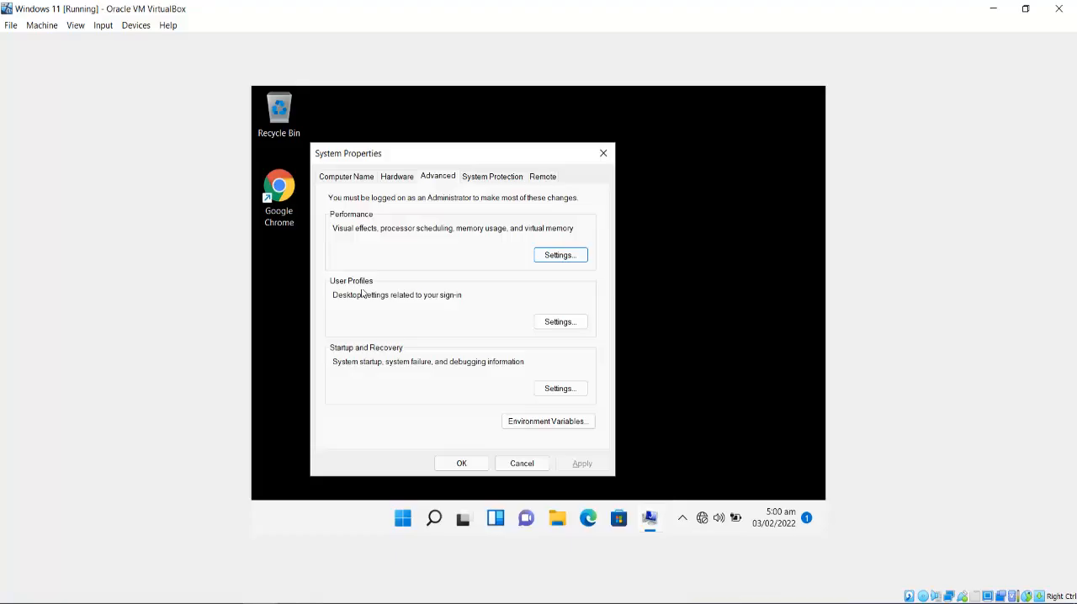
click(568, 320)
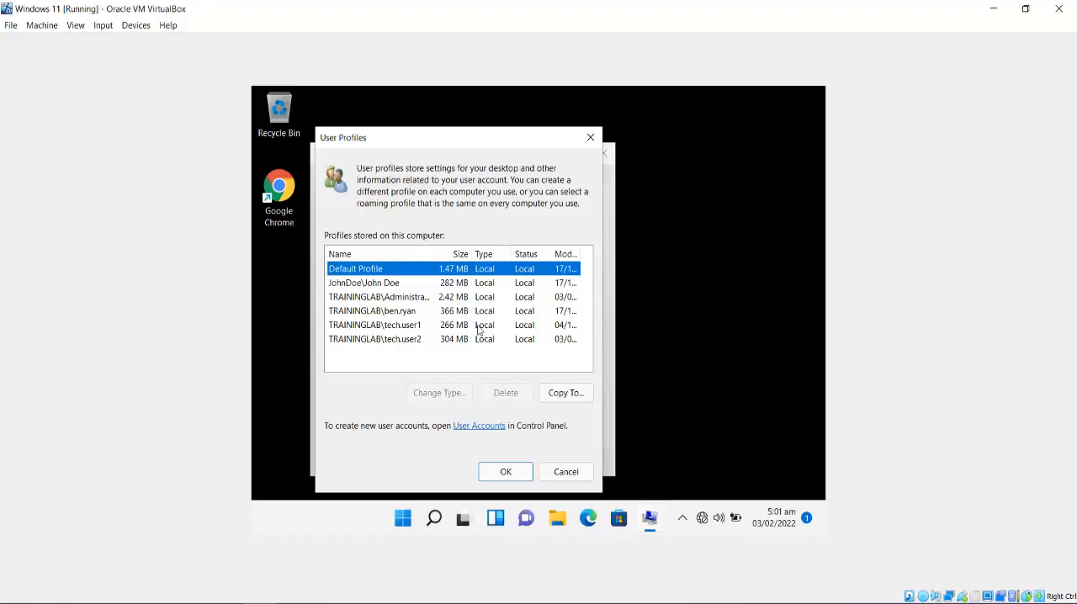
click(379, 341)
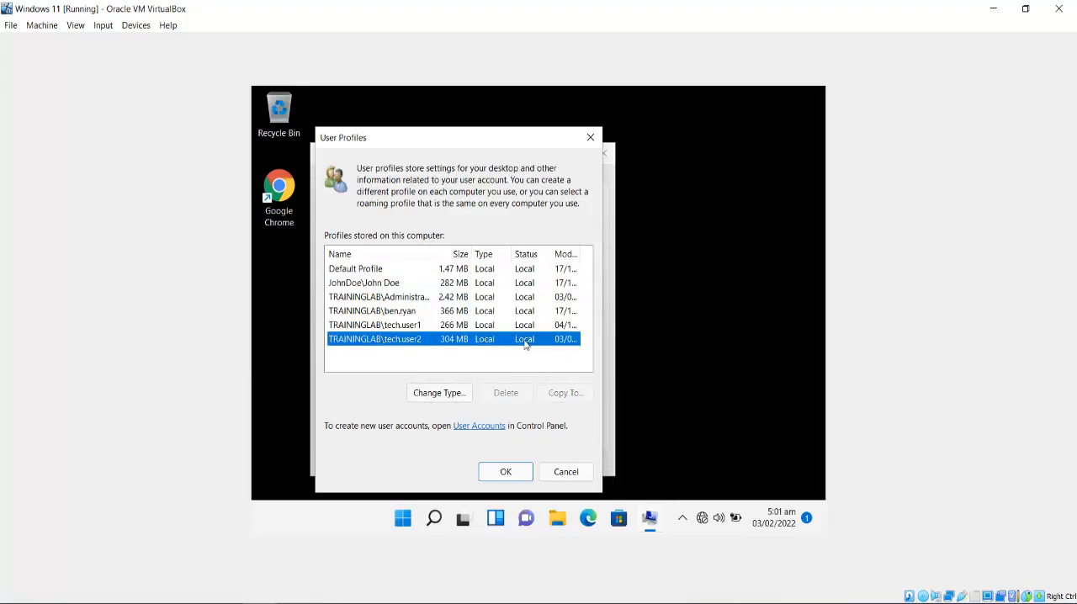
click(518, 477)
click(452, 463)
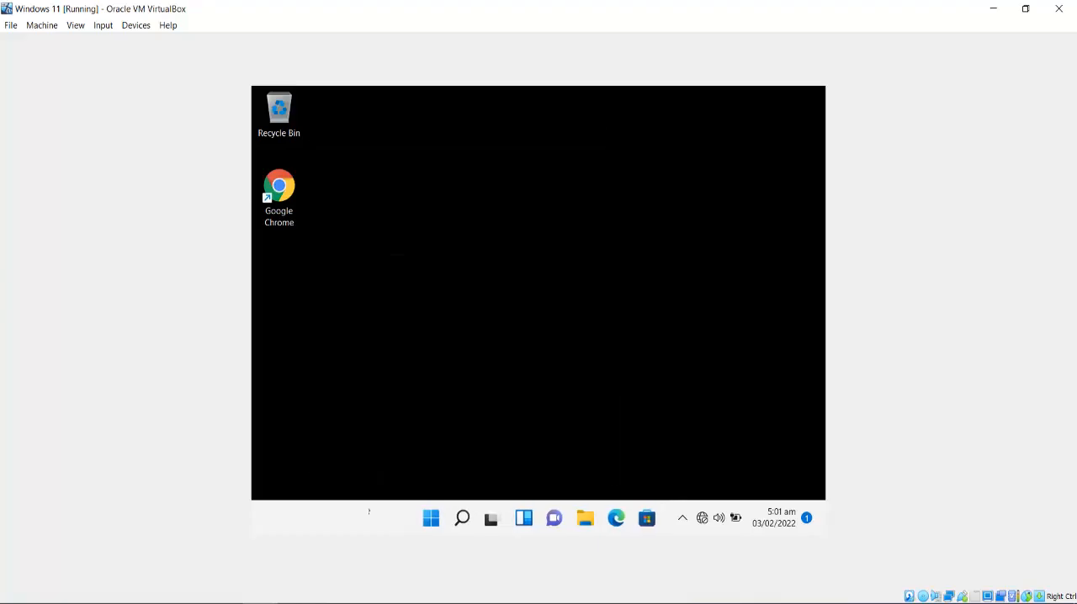
Switch to the Windows Server 2022 virtual machine and display the Shares list in File and Storage Services.
click(207, 572)
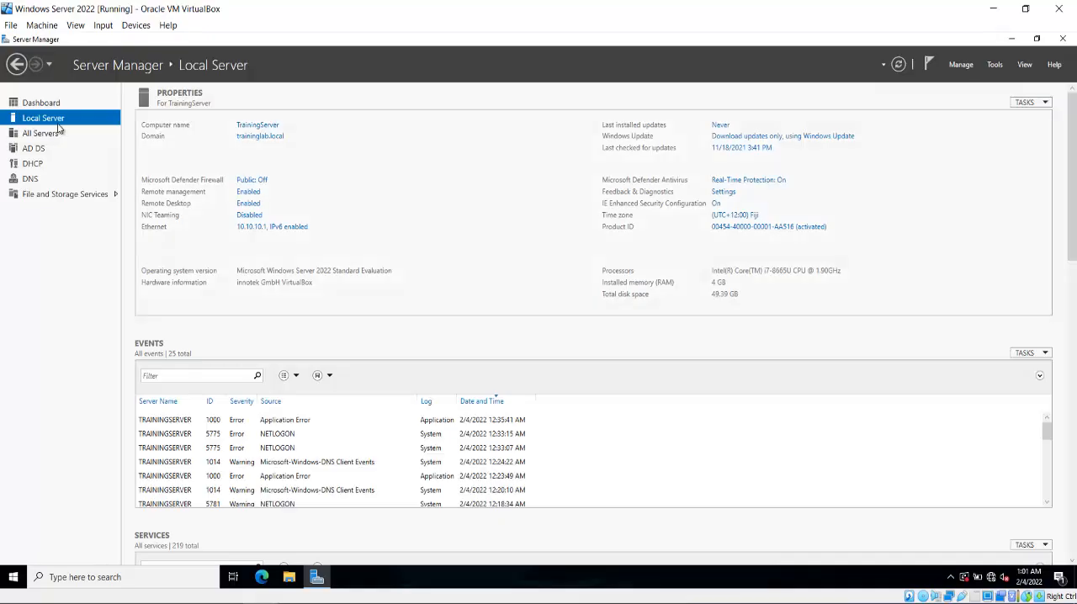
click(49, 194)
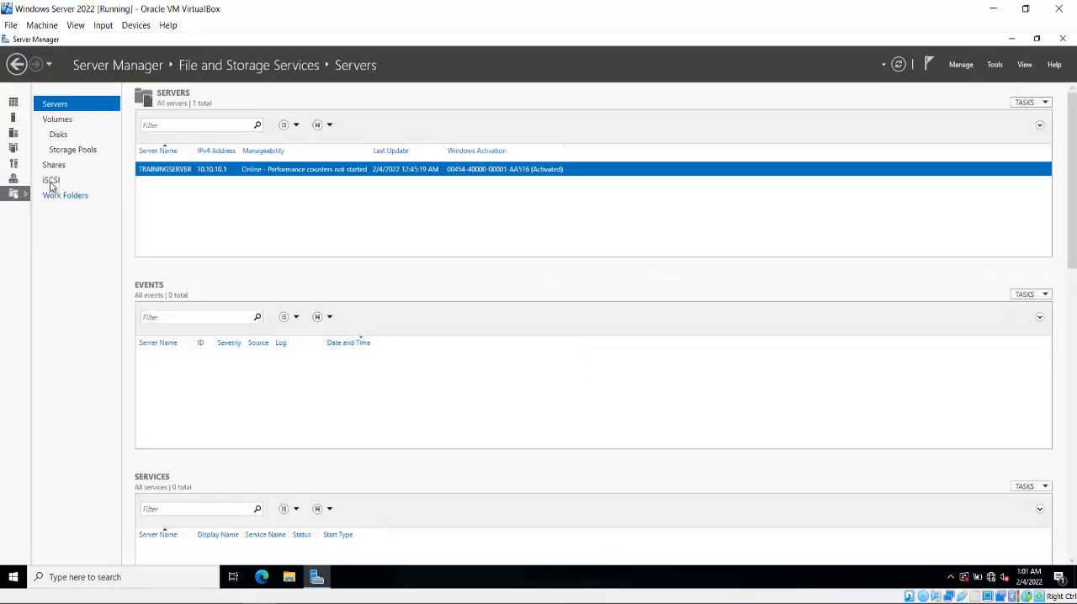
click(54, 167)
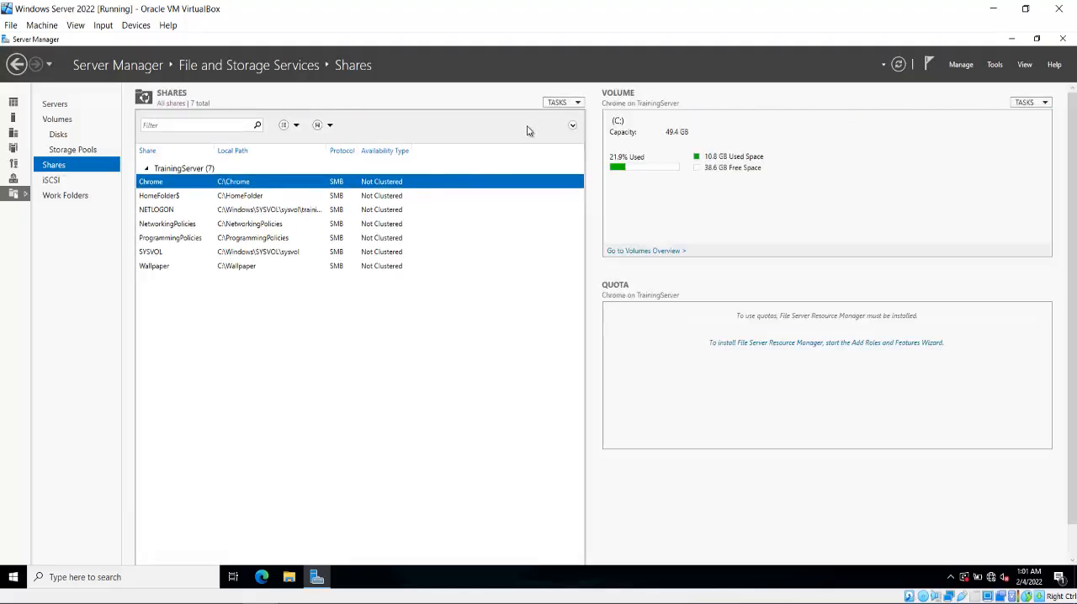
Start a new file share using the SMB Share - Quick profile.
click(565, 103)
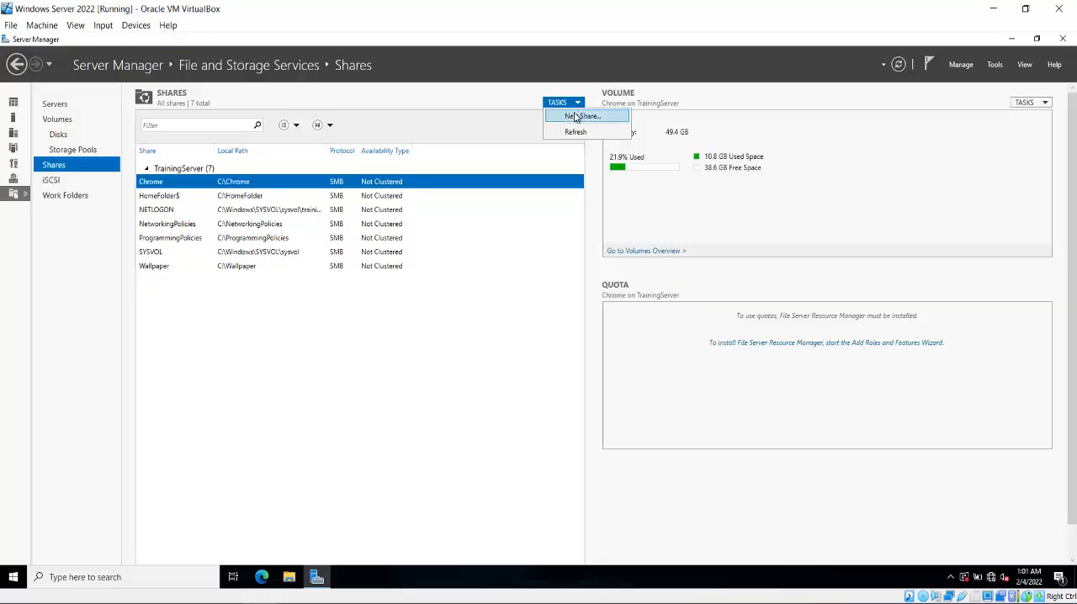
click(575, 117)
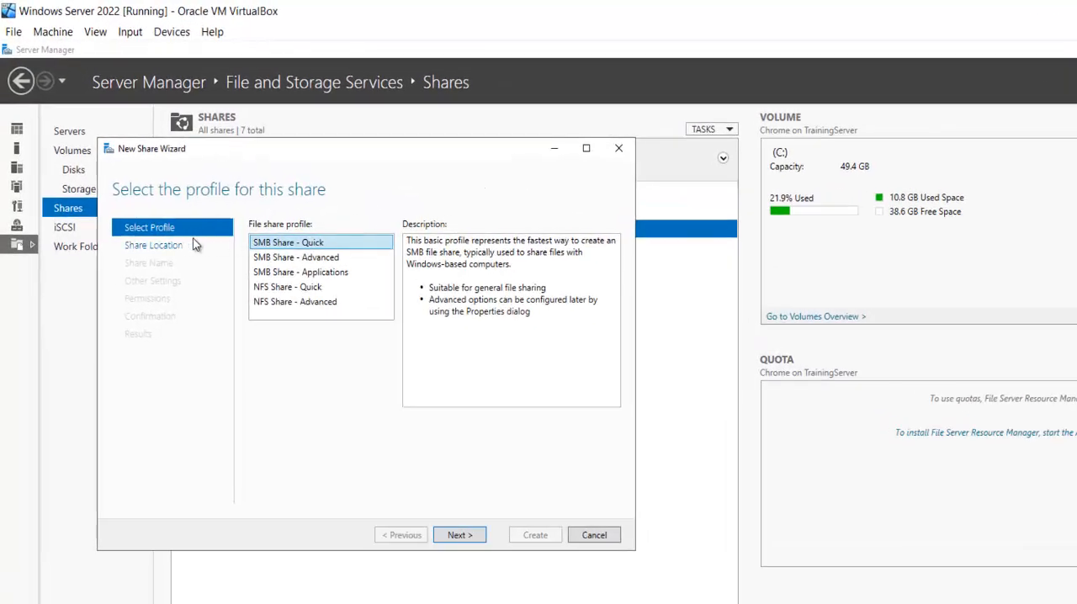
click(474, 535)
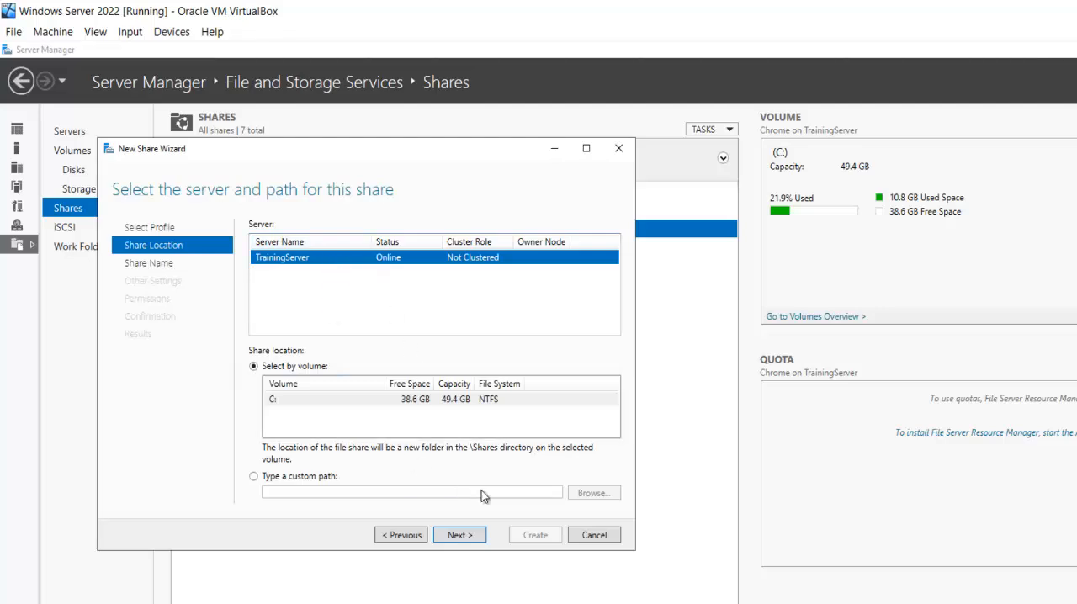
Set the share's custom path to a newly created folder named Roaming on the C: drive.
click(288, 478)
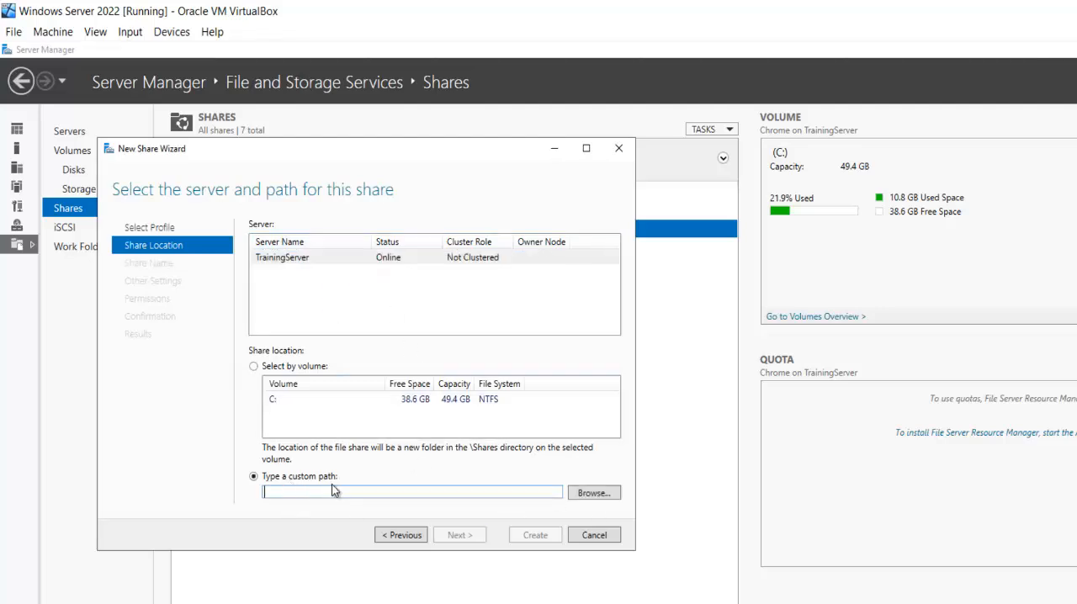
click(595, 493)
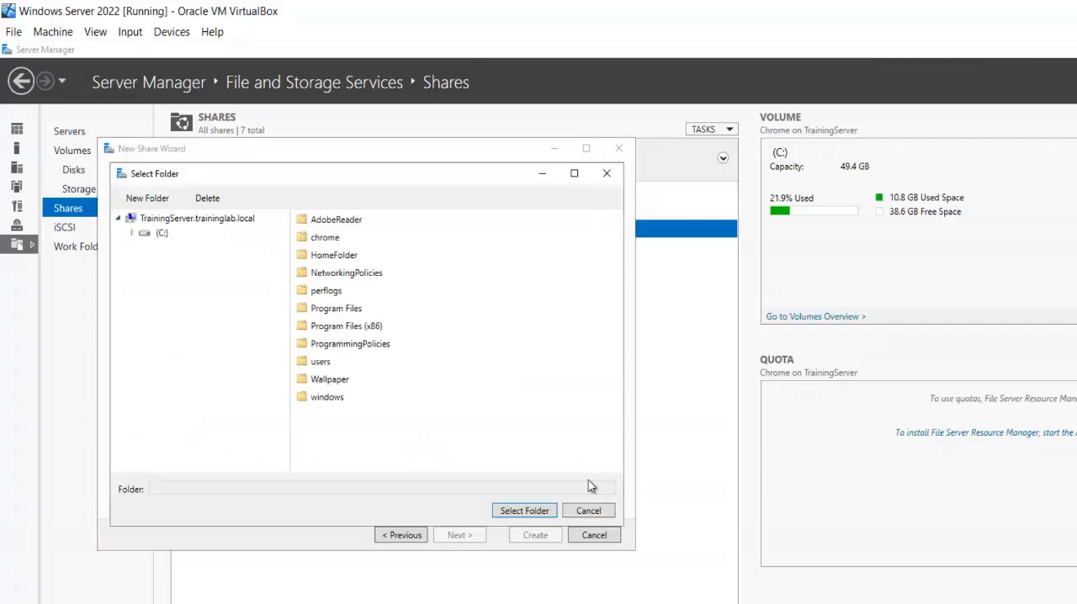
click(148, 200)
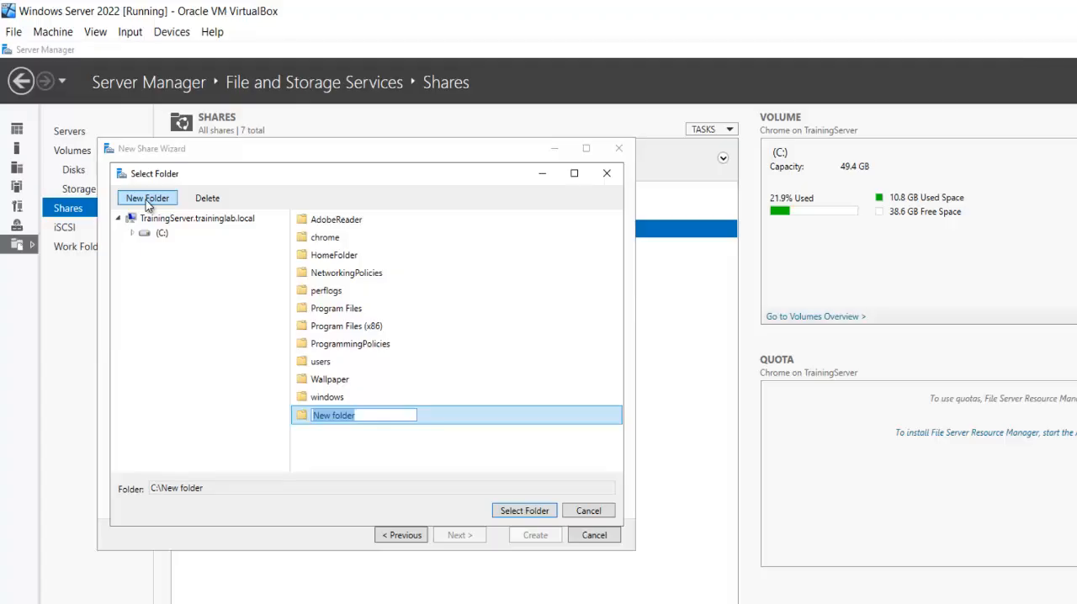
text(Roaming)
key(Return)
click(515, 511)
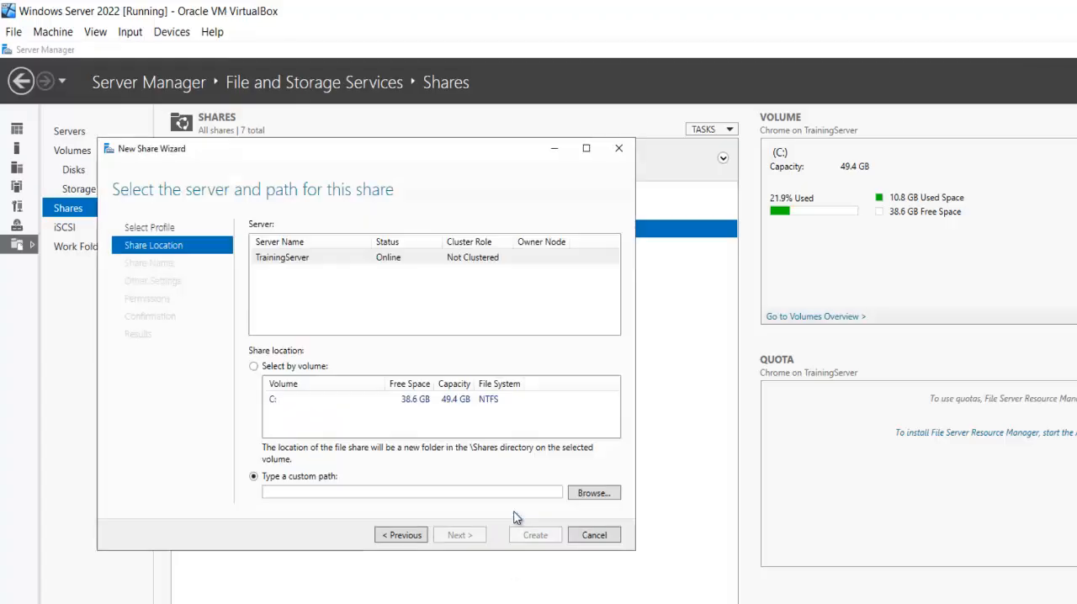
click(458, 535)
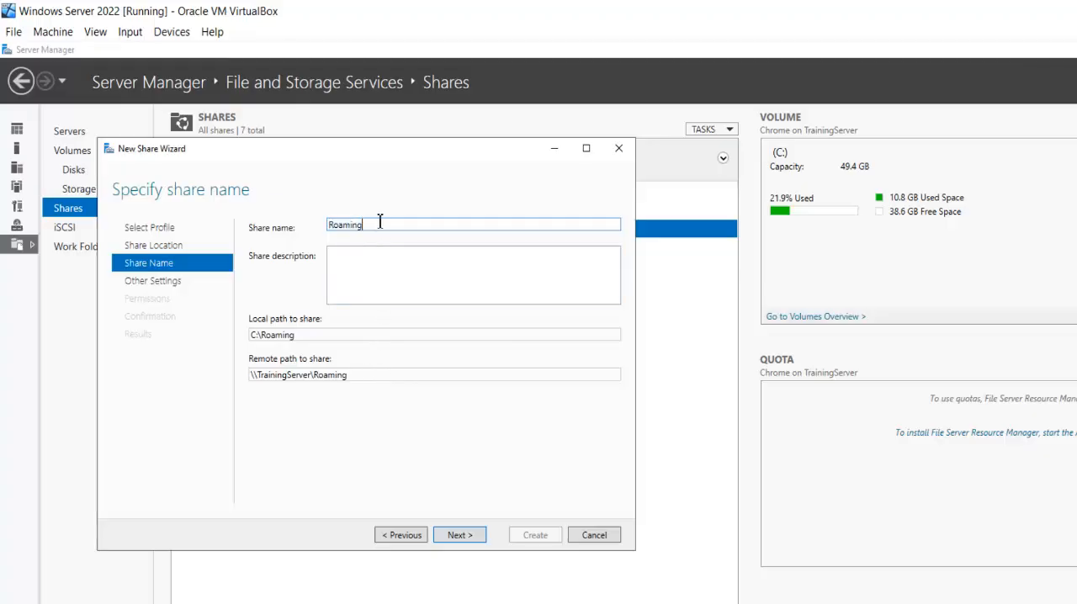
Name the share Roaming$ and continue with access-based enumeration and share caching enabled and data encryption off.
text($)
triple_click(365, 377)
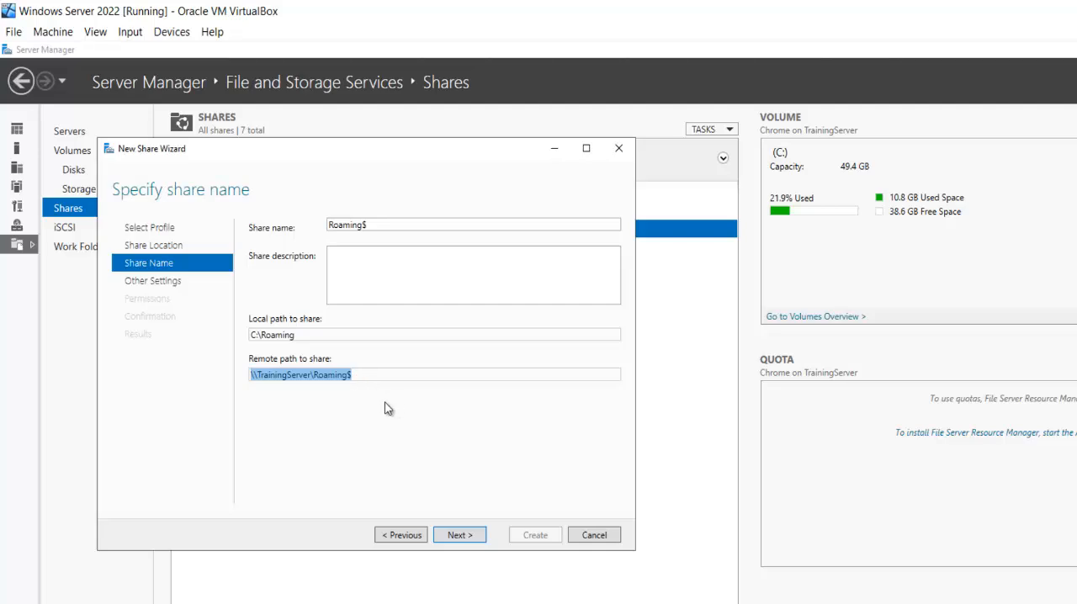
click(465, 539)
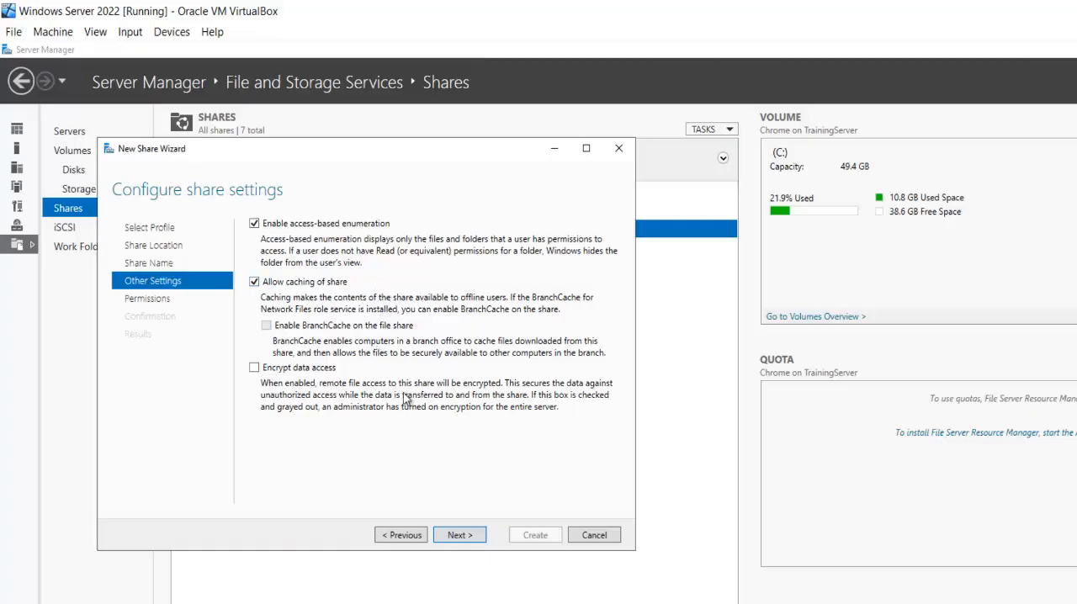
click(452, 538)
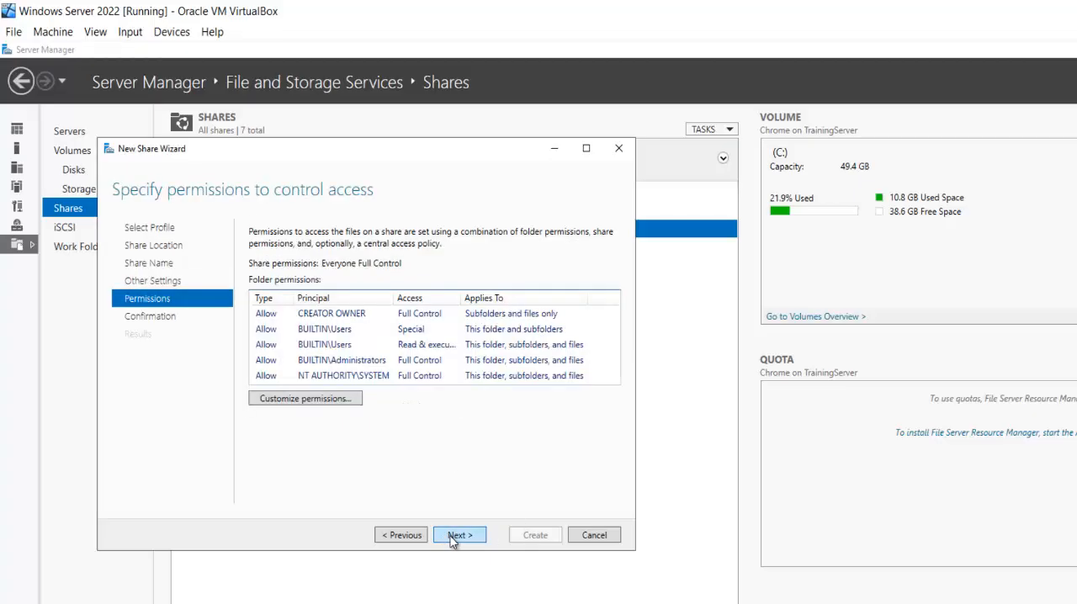
Disable inheritance in the C:\Roaming folder permissions, converting the inherited entries into explicit permissions.
click(309, 402)
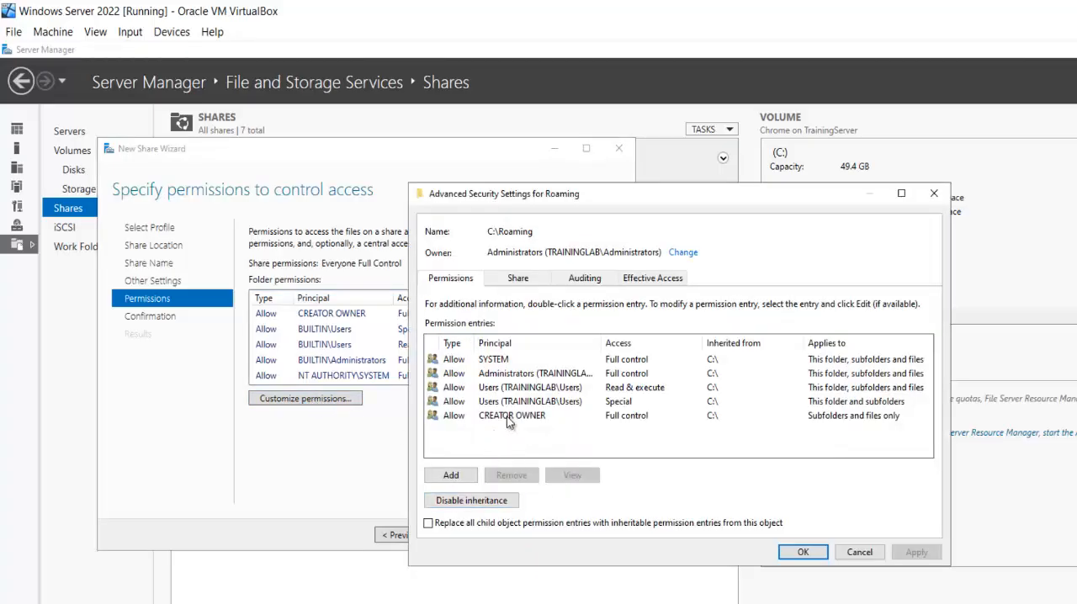
click(506, 388)
click(506, 388)
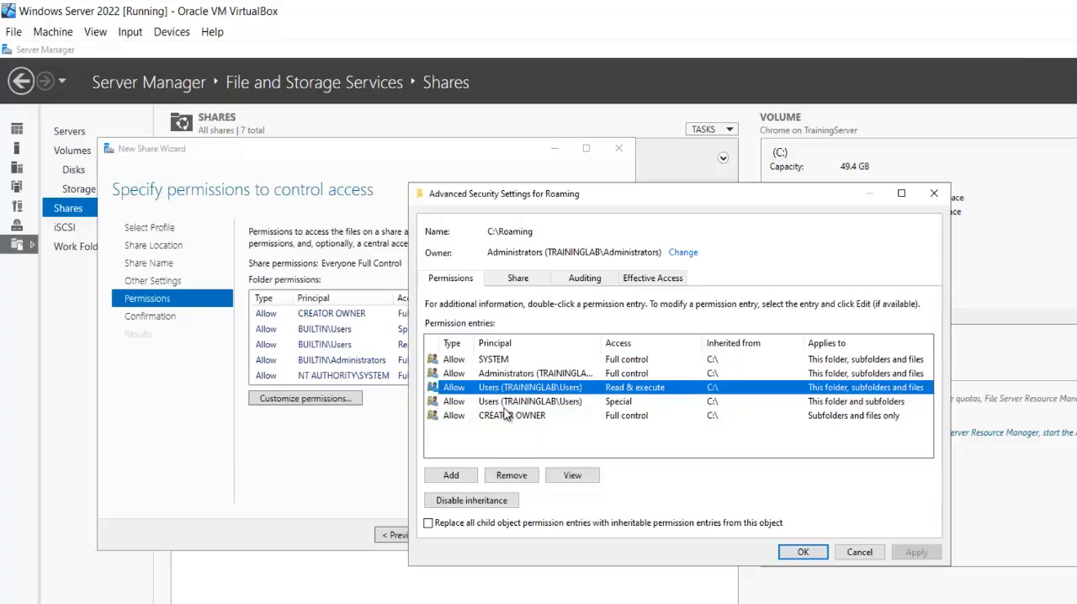
click(464, 502)
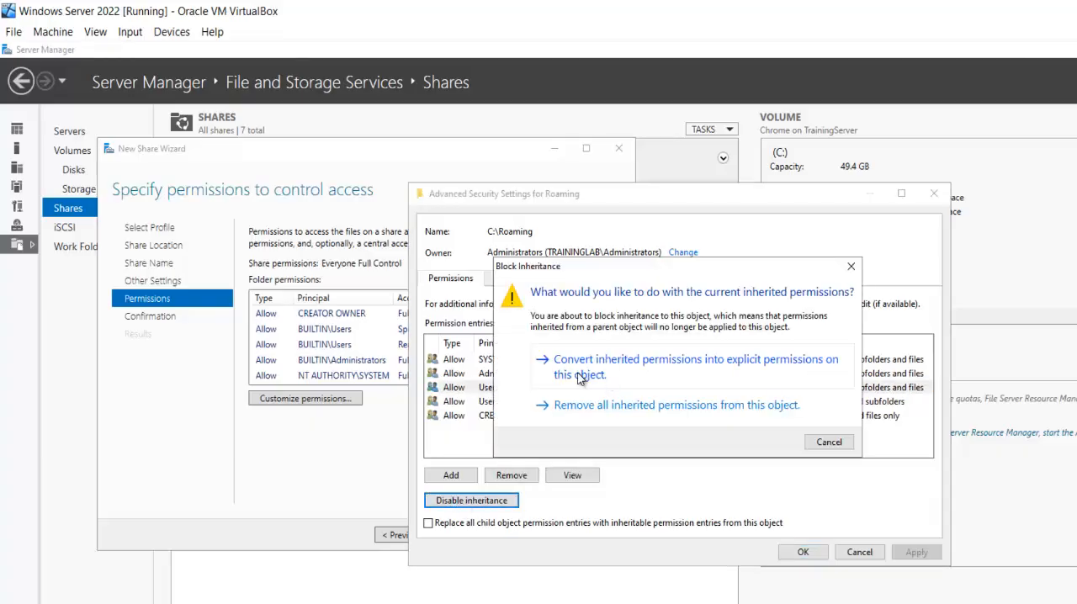
click(669, 364)
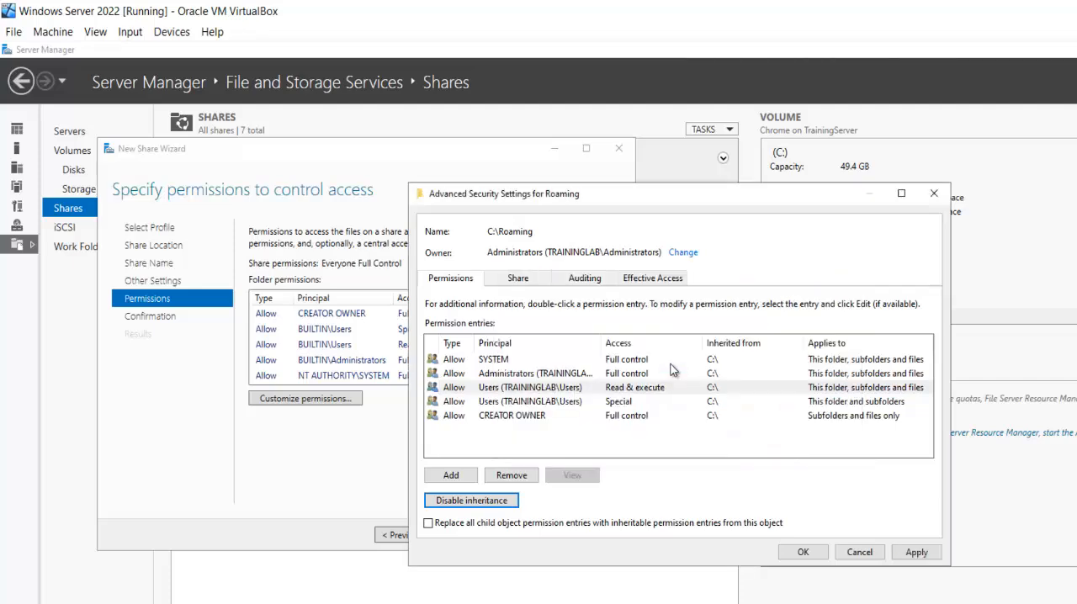
Remove both Users (TRAININGLAB\Users) entries from the C:\Roaming folder permissions.
click(536, 389)
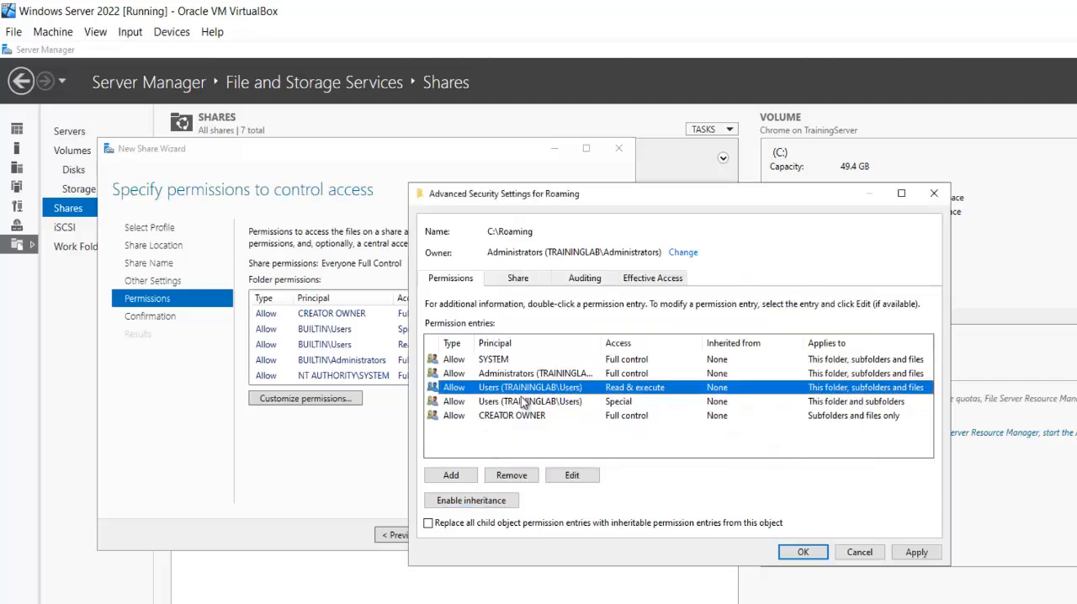
click(510, 475)
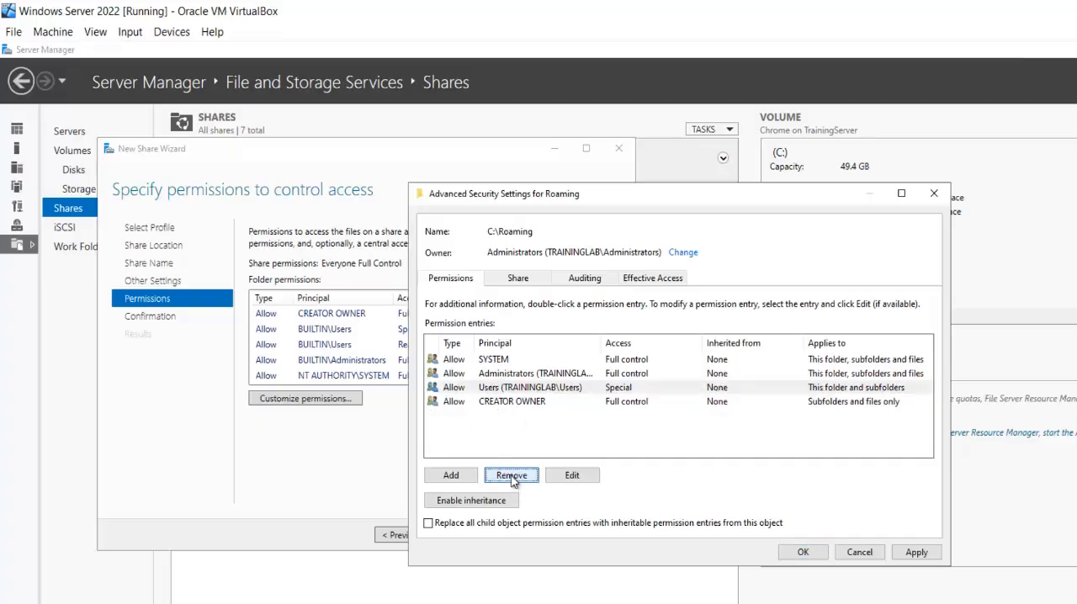
click(510, 475)
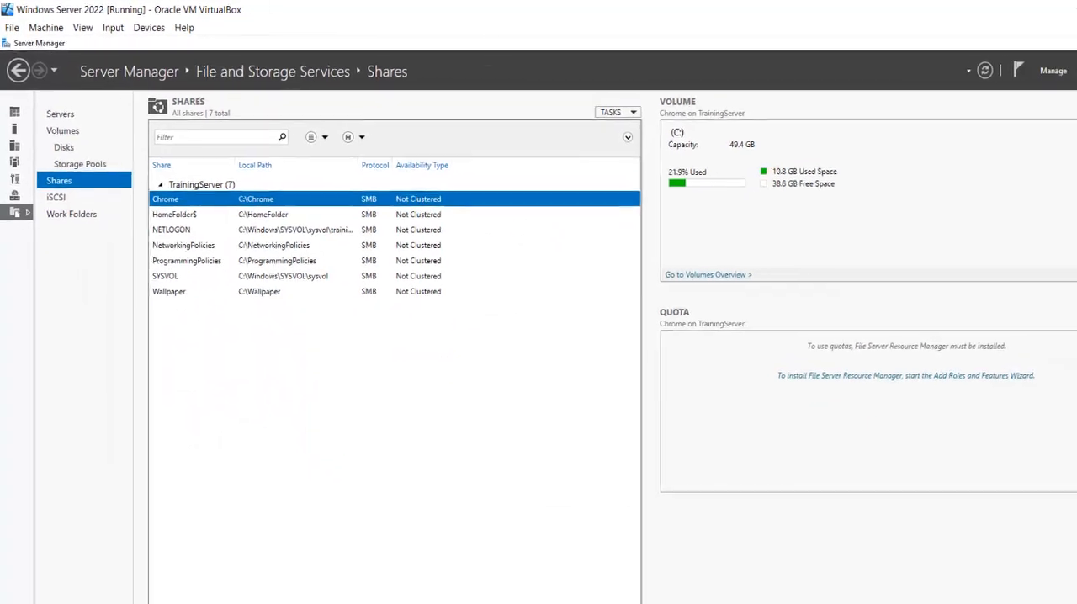
Check the membership of the NetworkingTeam group in Active Directory Users and Computers, then close the console.
click(973, 53)
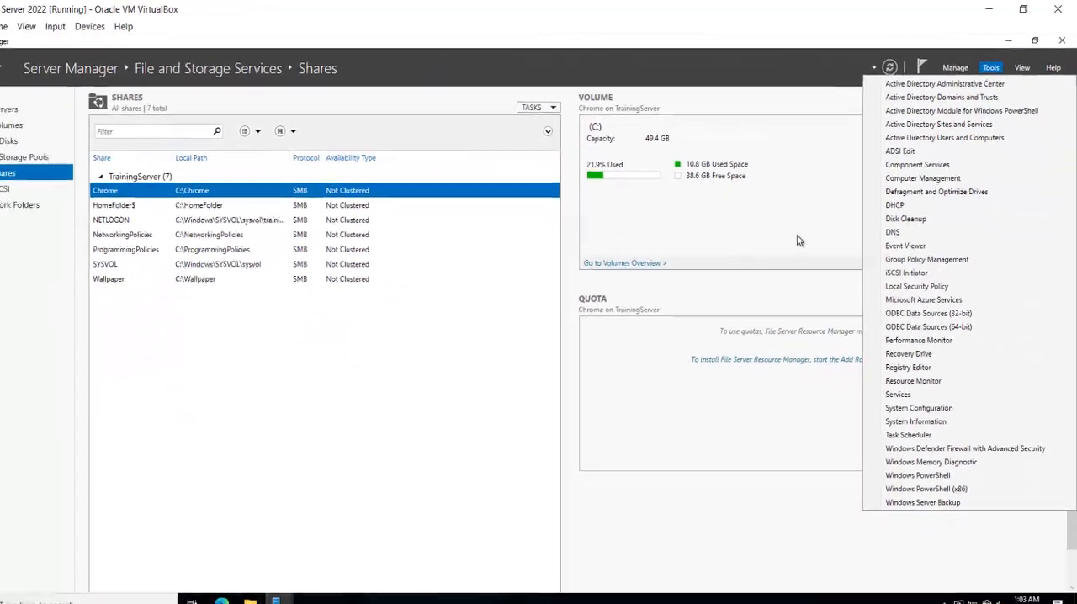
click(277, 601)
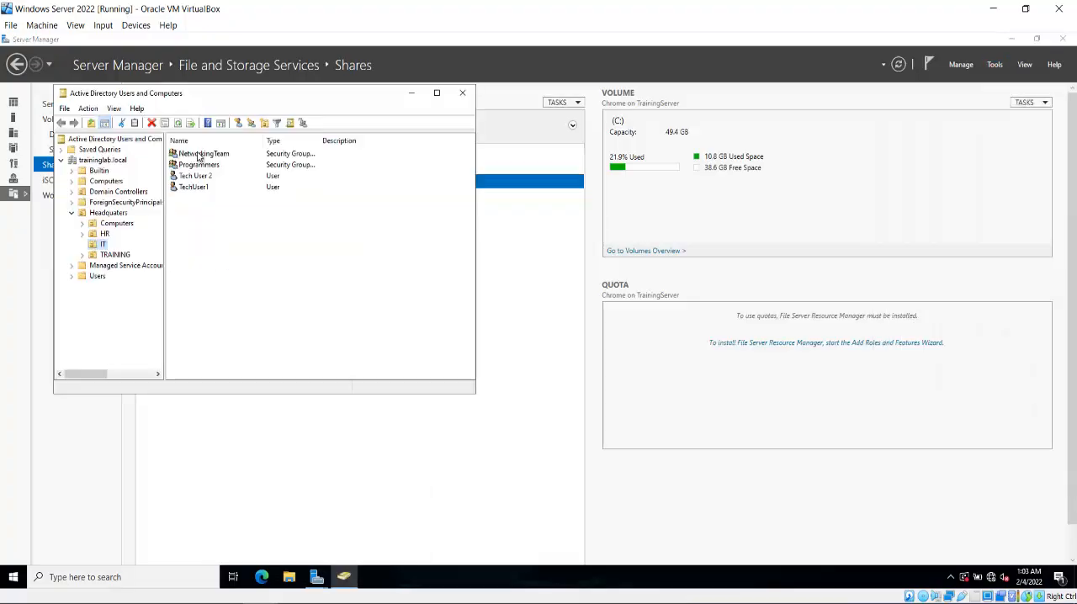
double_click(206, 156)
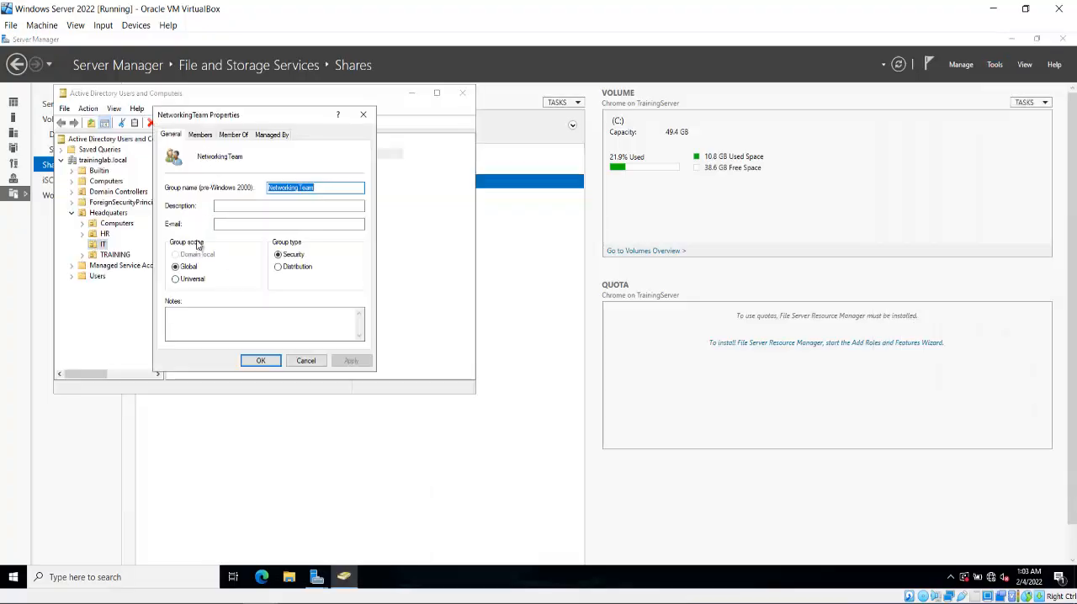
click(200, 135)
click(305, 361)
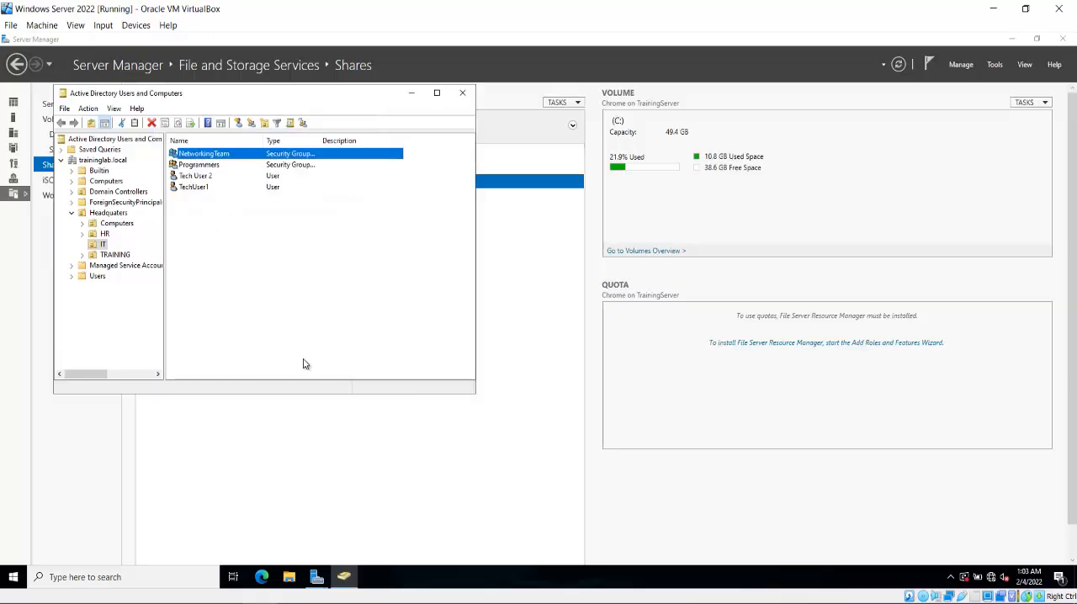
click(463, 95)
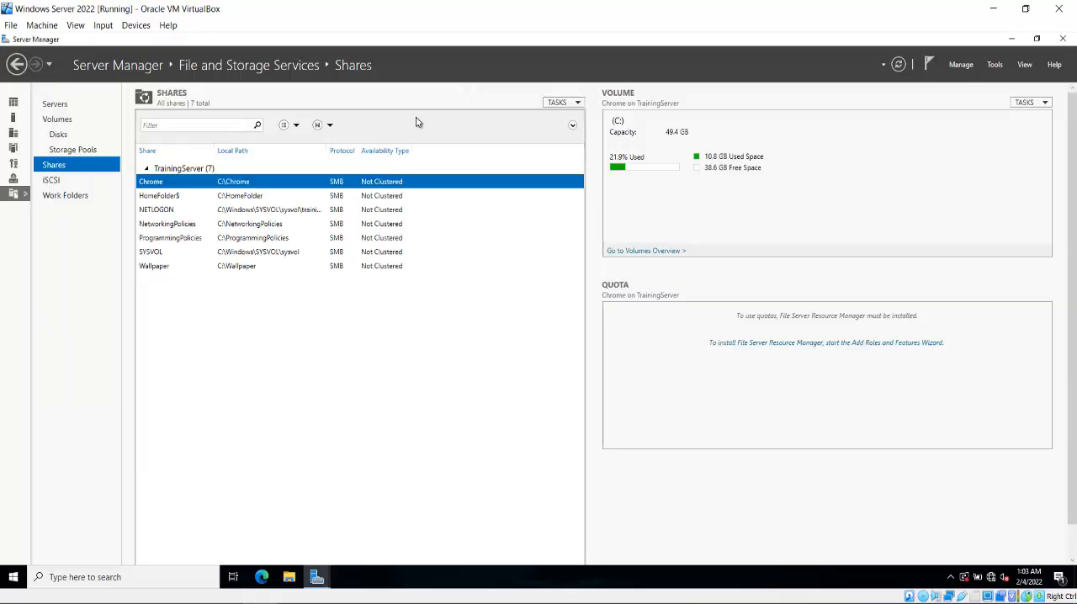
Return to the New Share Wizard and add a permission entry for C:\Roaming with NetworkingTeam as its principal.
mouse_move(318, 578)
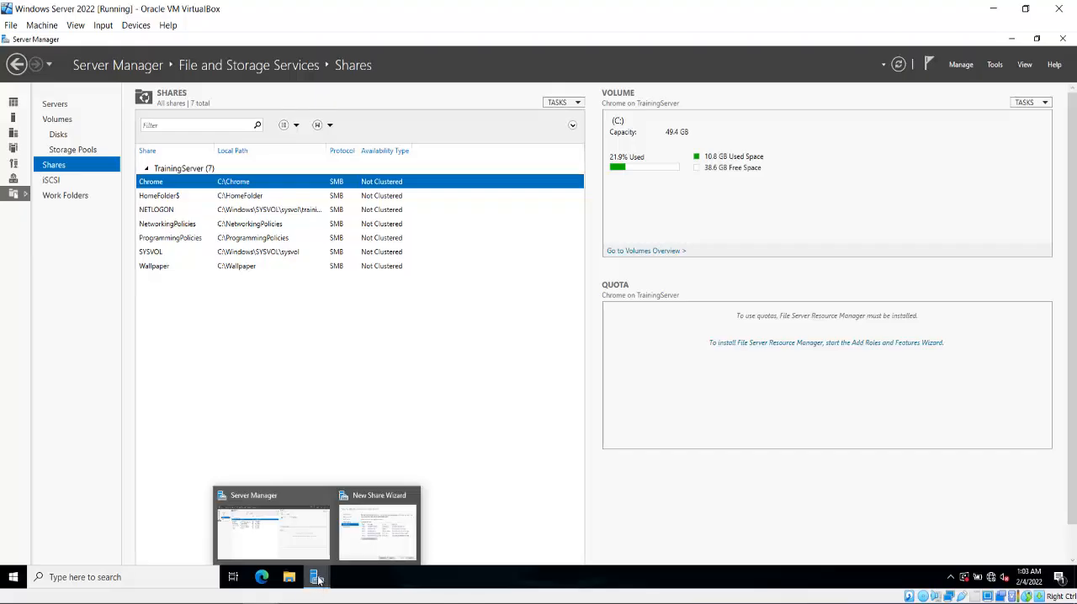
click(378, 538)
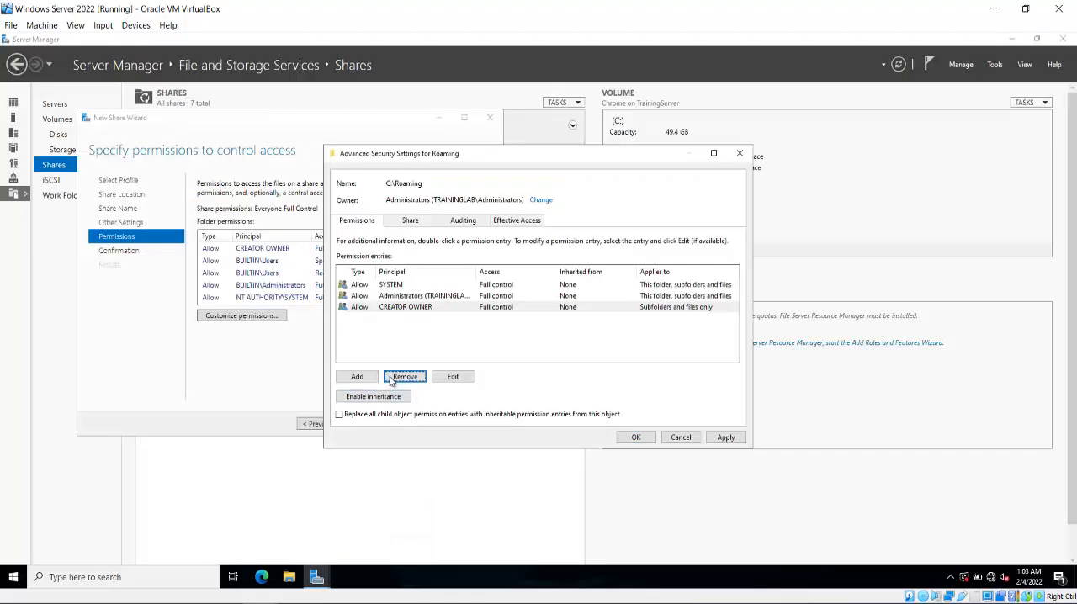
click(367, 381)
click(357, 162)
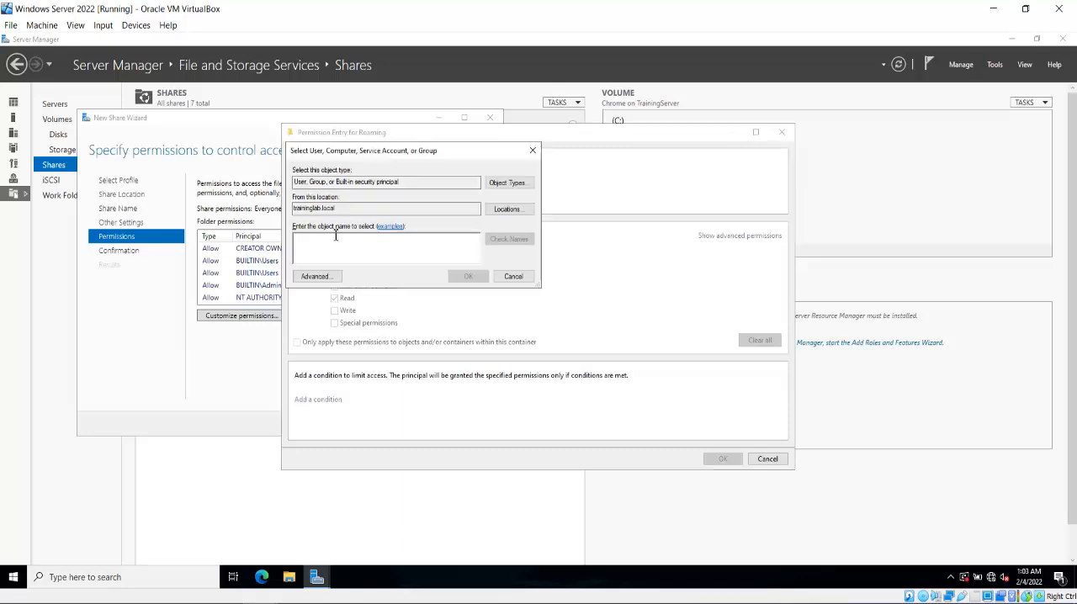
text(Network)
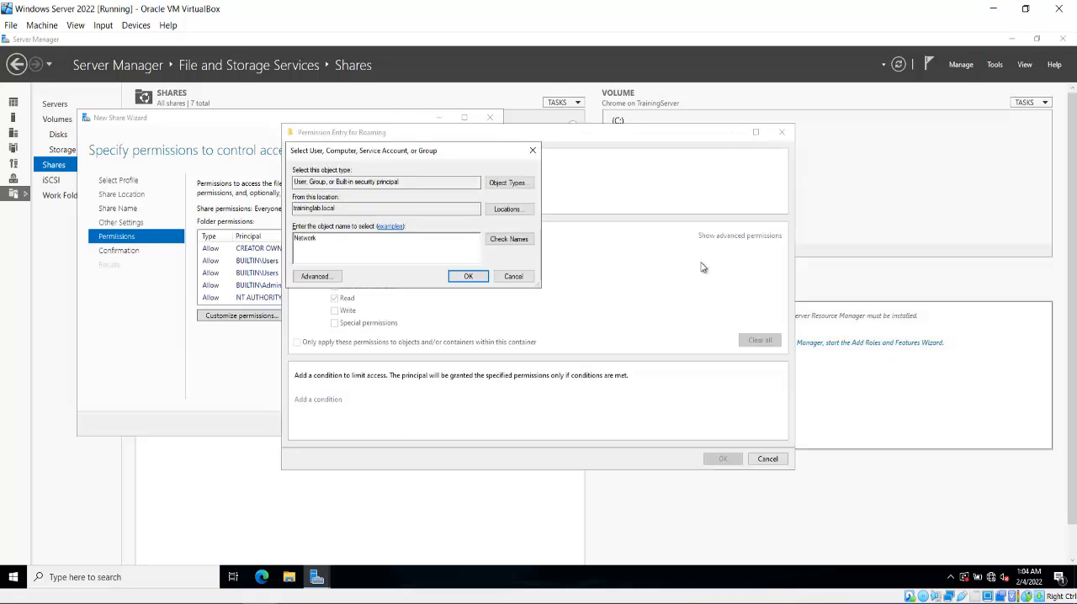
click(510, 239)
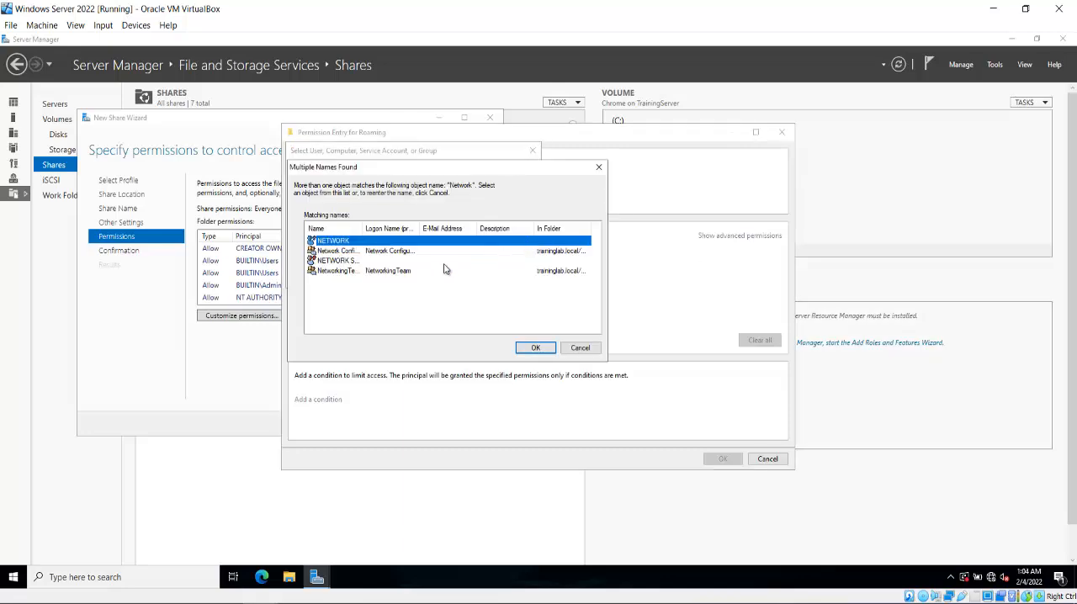
double_click(412, 278)
click(467, 277)
Apply the NetworkingTeam entry to this folder only, allowing just Read attributes, Read extended attributes and Read permissions, and accept the folder permissions.
click(395, 202)
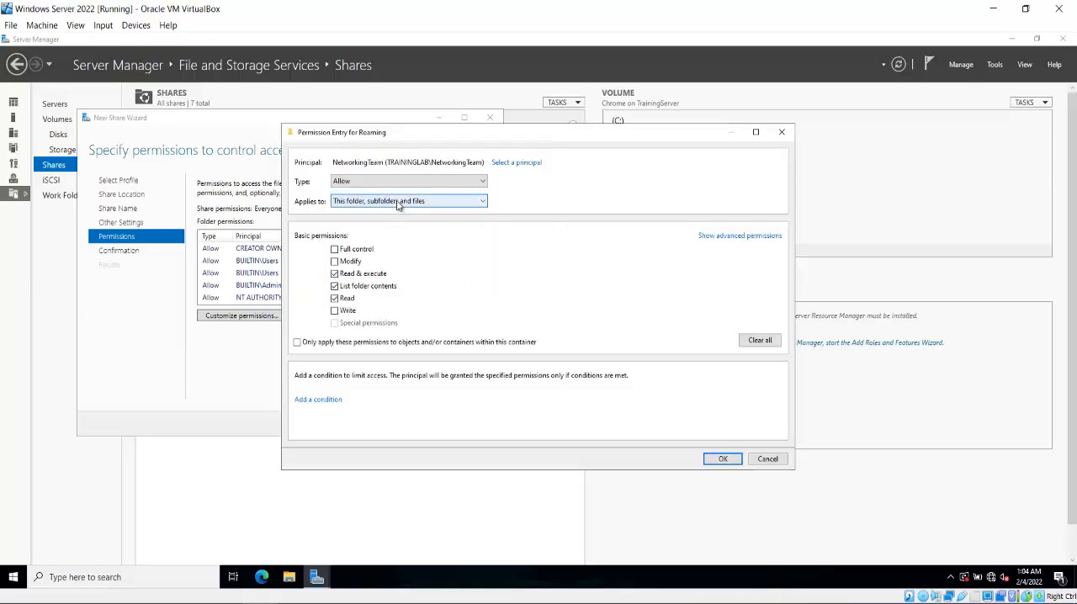
click(388, 215)
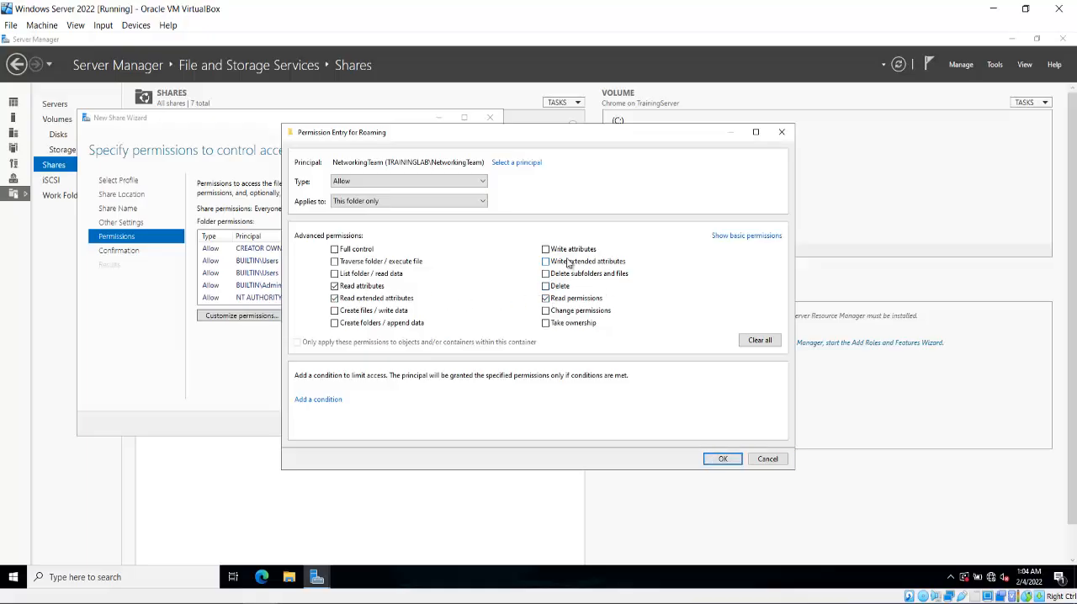
click(720, 459)
click(636, 438)
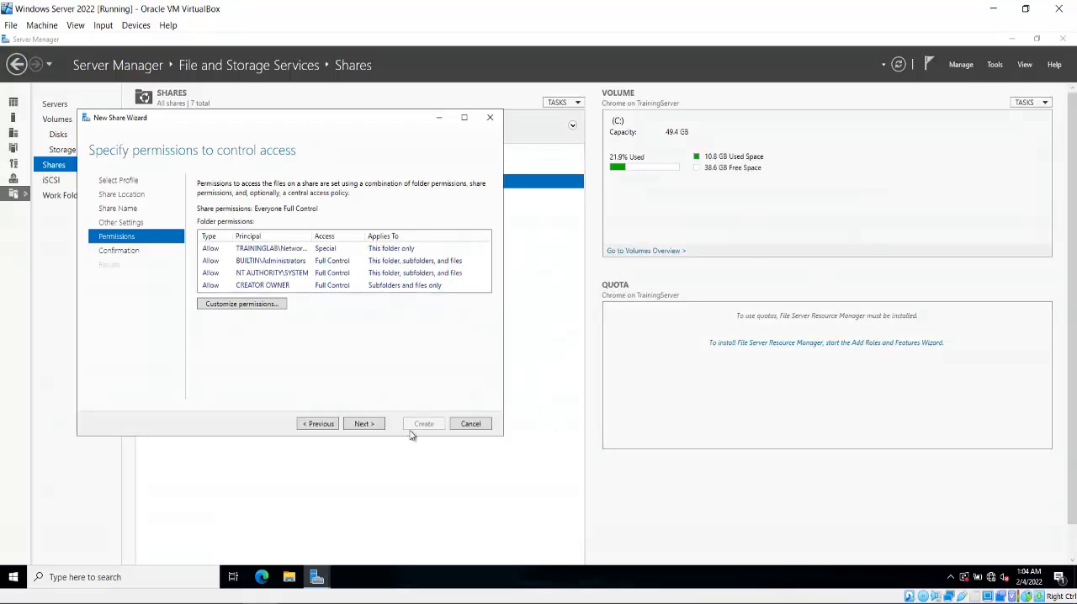
Create the Roaming$ share with the selected settings and close the wizard.
click(378, 424)
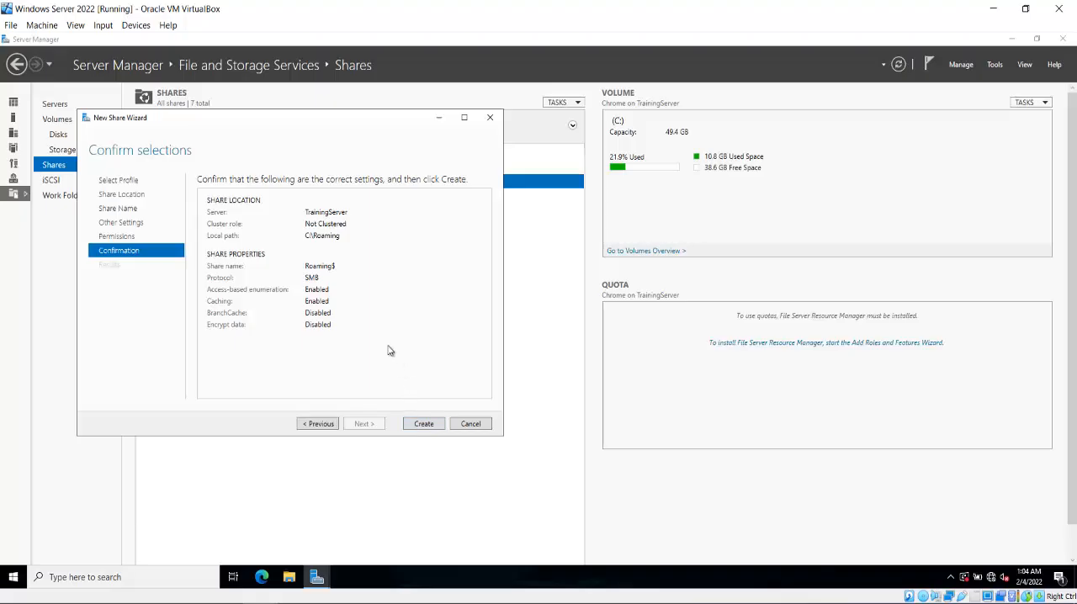
click(431, 424)
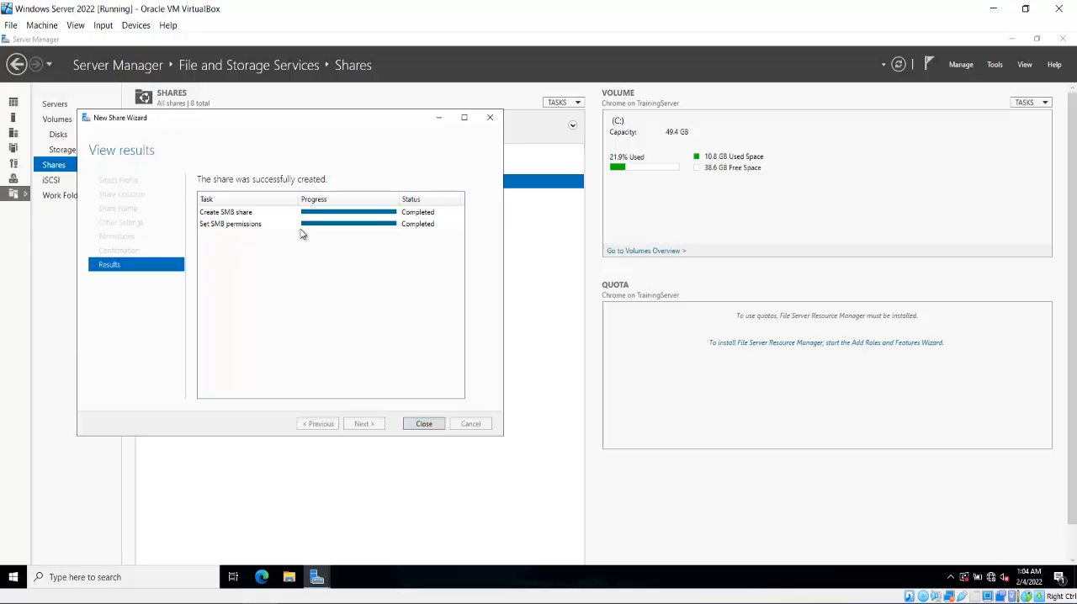
click(428, 426)
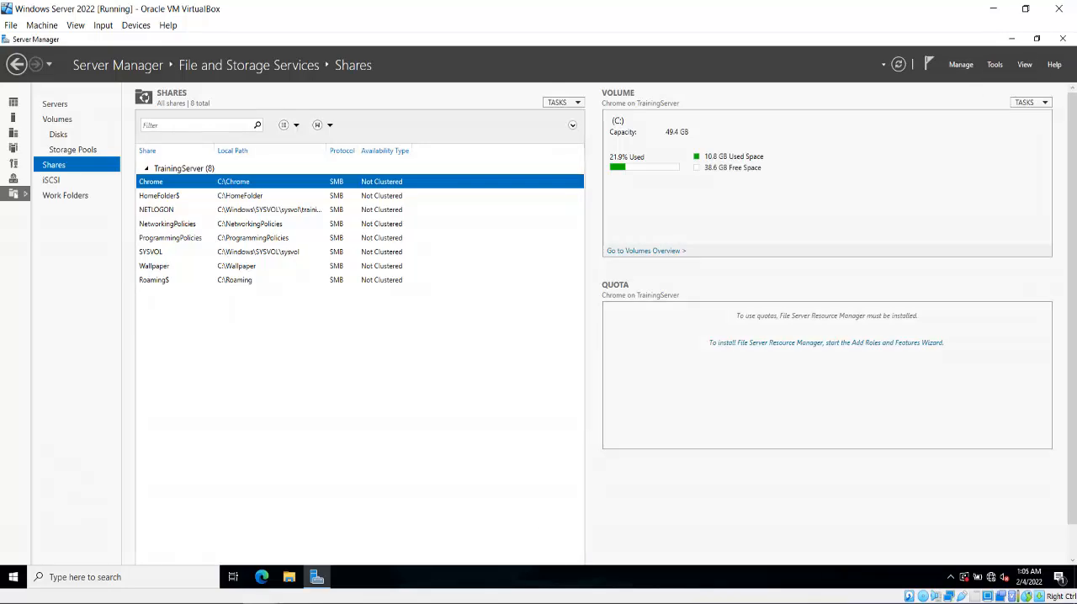
In Active Directory Users and Computers, set the profile path of Tech User 2 to \\TrainingServer\Roaming$\tech.user2 and save it.
click(316, 577)
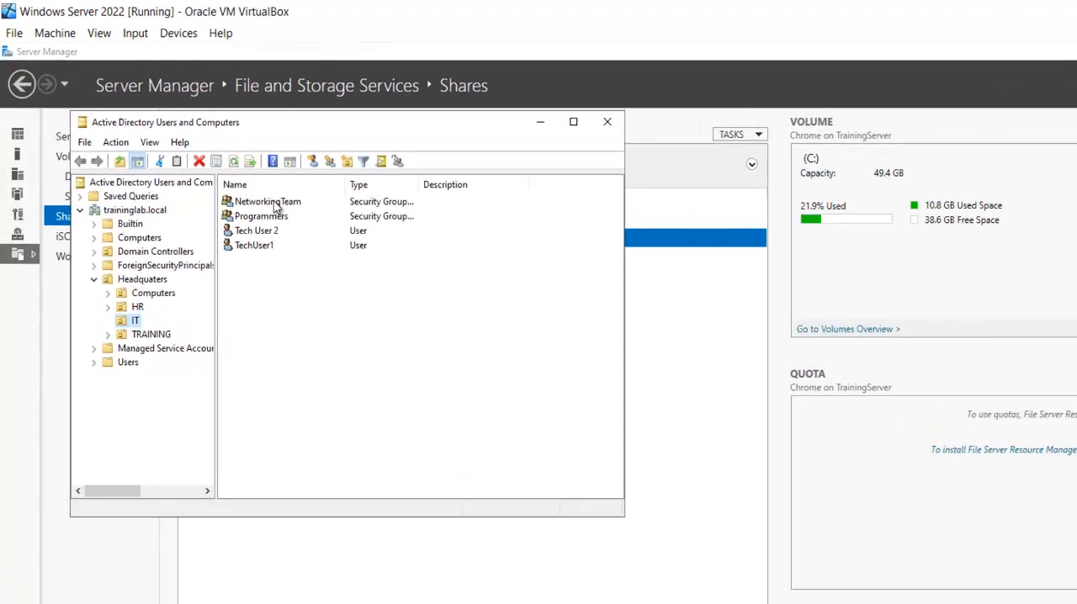
click(277, 207)
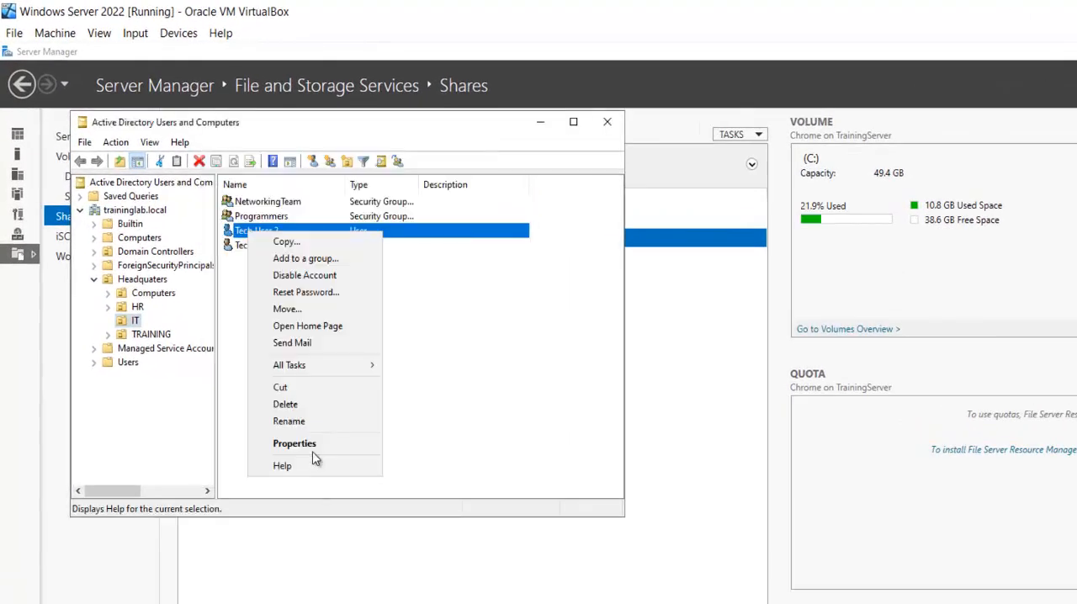
click(312, 445)
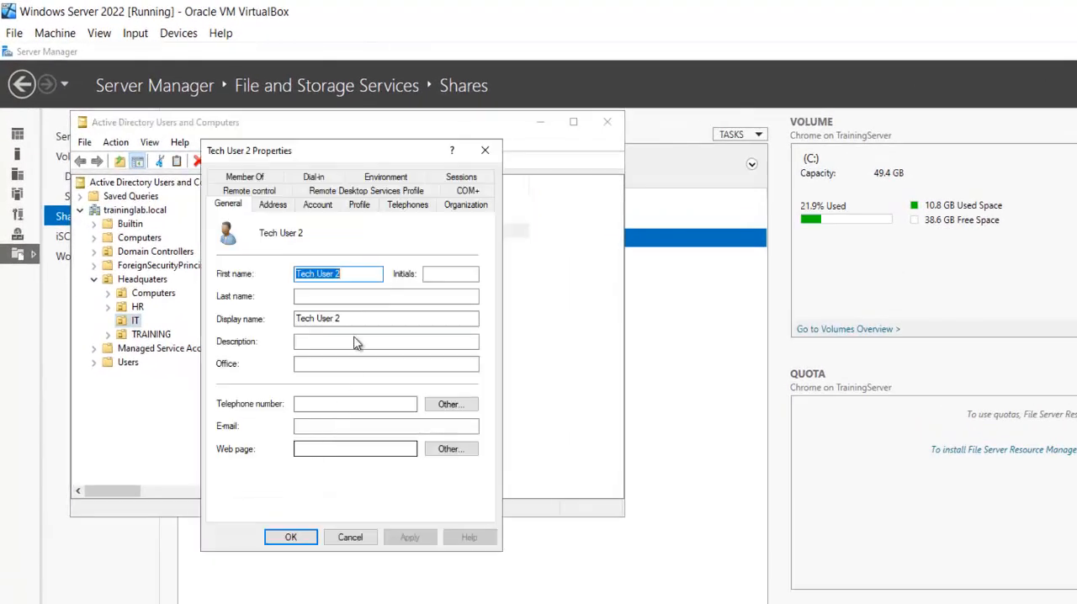
click(358, 207)
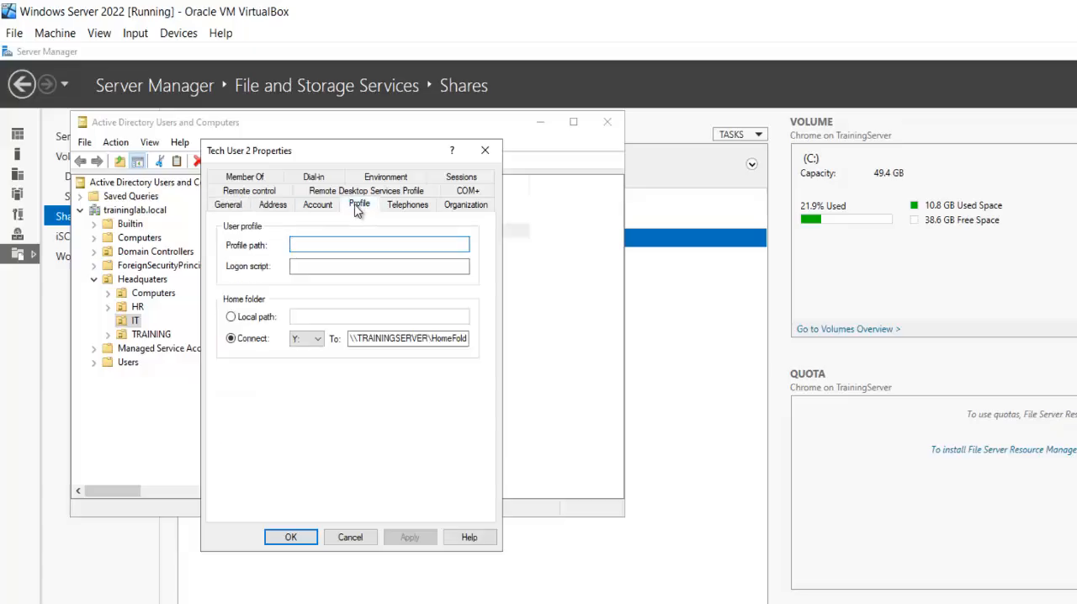
click(305, 246)
text(\\TrainingServer\Roaming$)
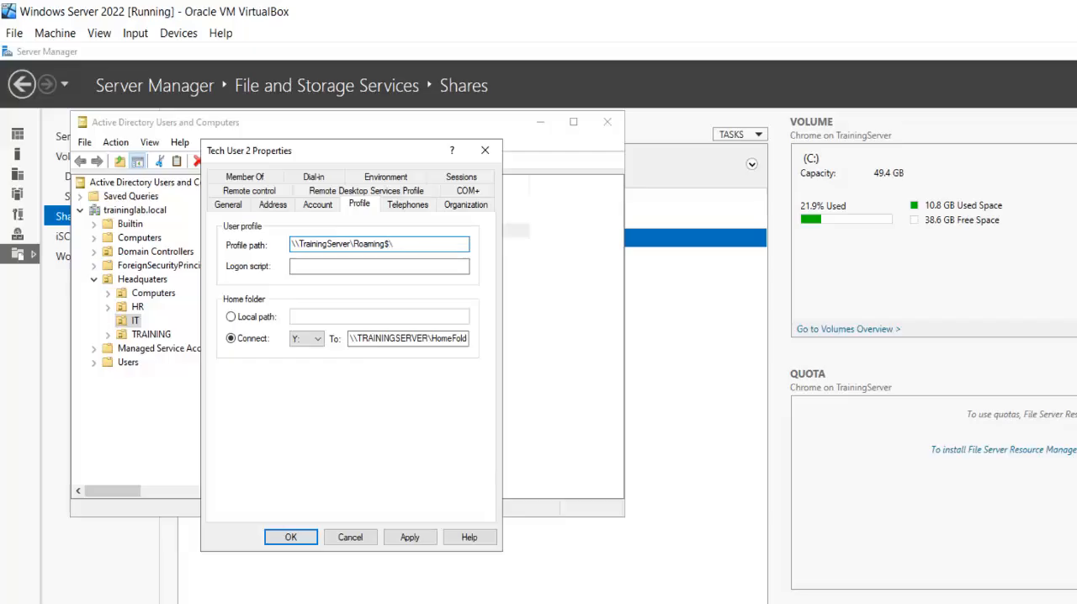
text(\tech.user2)
click(408, 539)
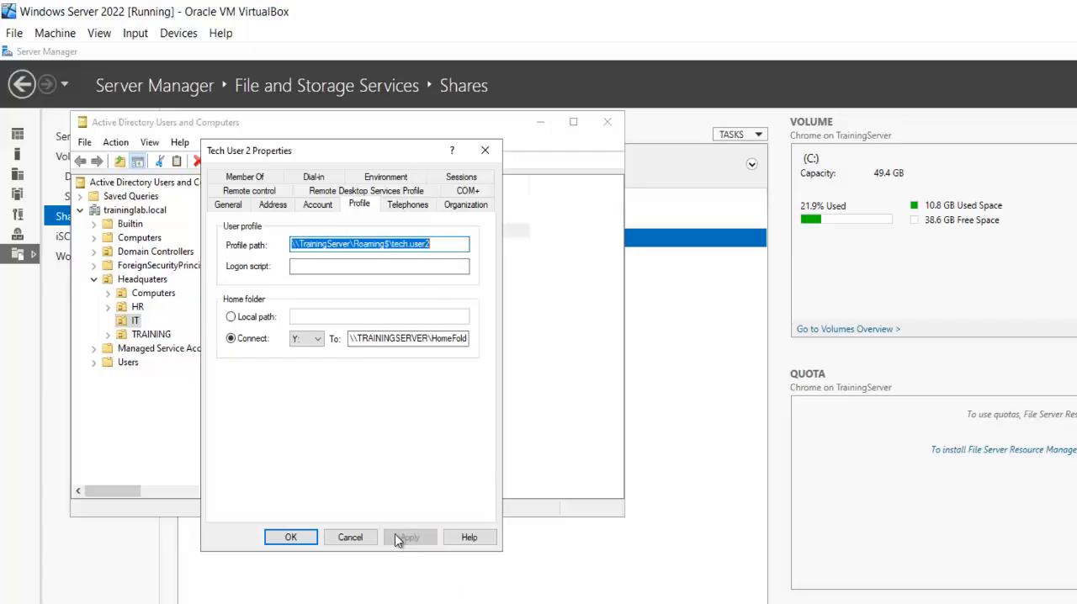
click(288, 536)
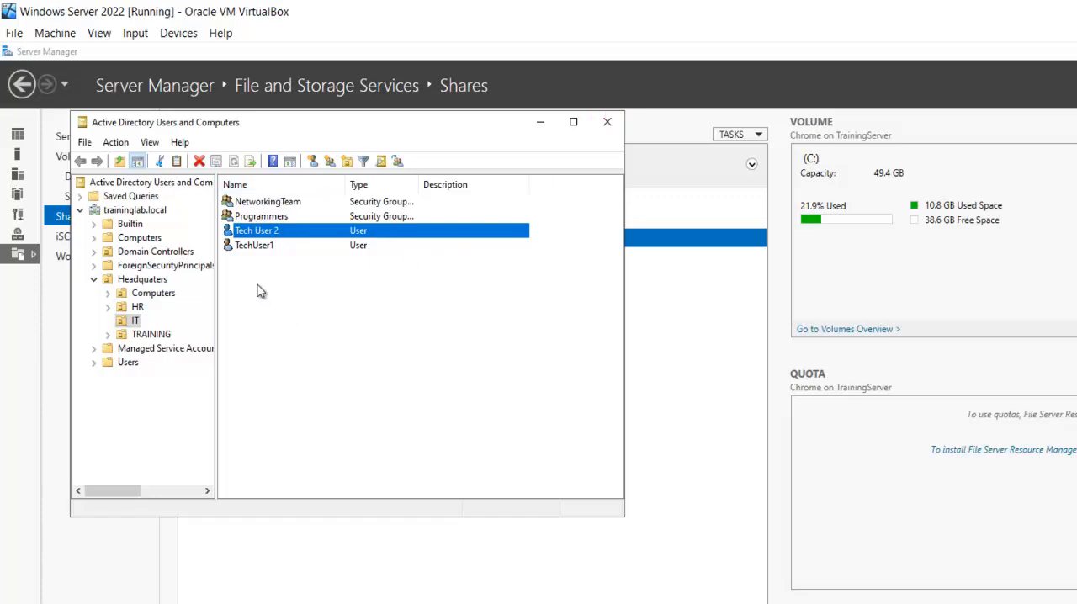
Enter the profile path \\TrainingServer\Roaming$\%username% for Tech User 2 and TechUser1 together, and discard the change.
drag(259, 286, 261, 225)
right_click(269, 240)
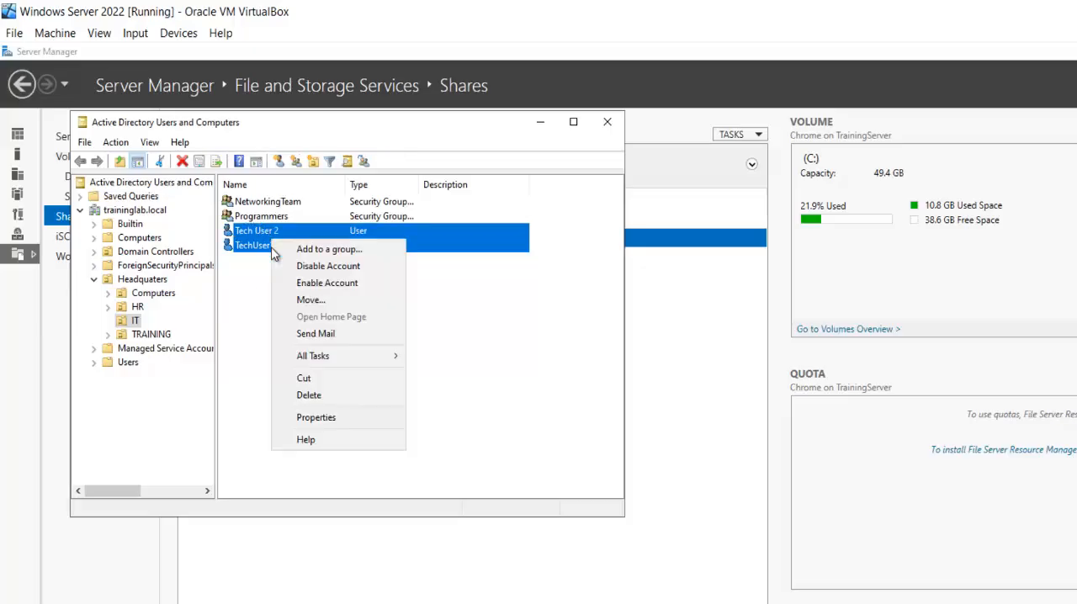
click(328, 416)
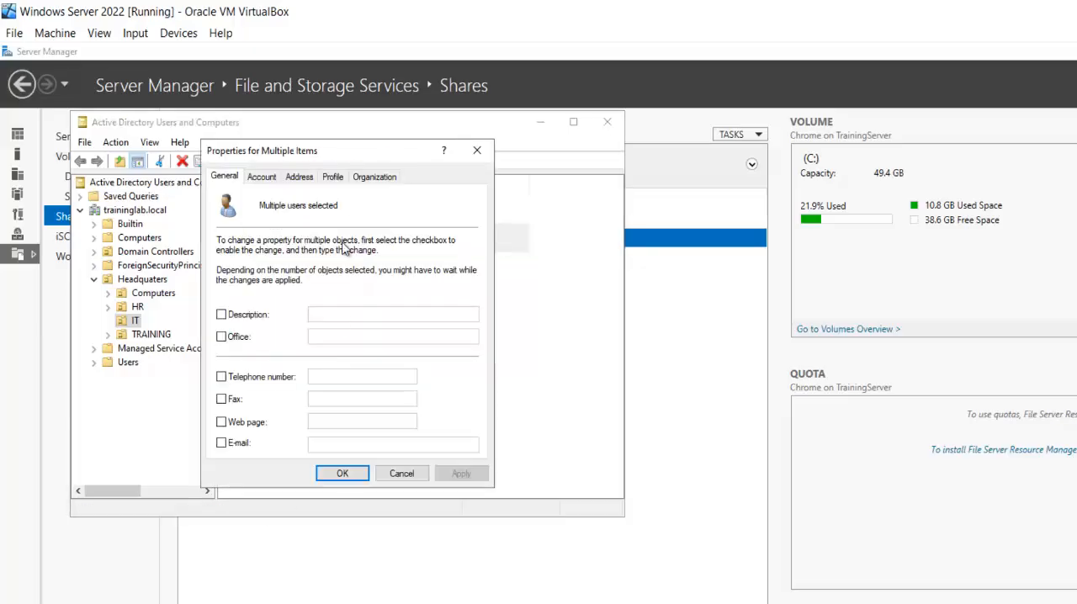
click(332, 177)
click(271, 257)
click(407, 256)
text(\\TrainingServer\Roaming$)
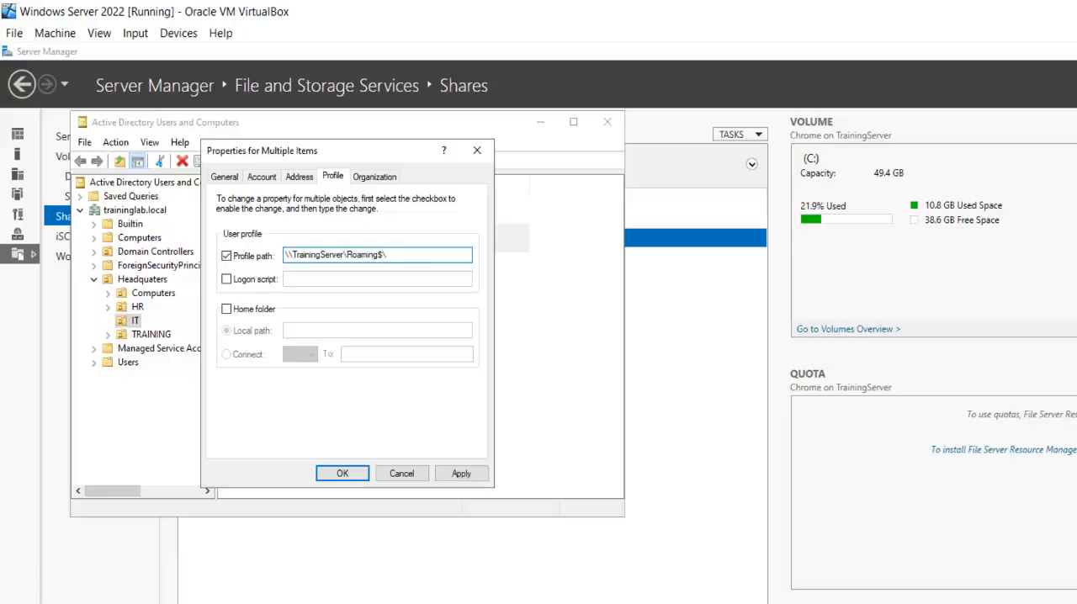
text(%username%)
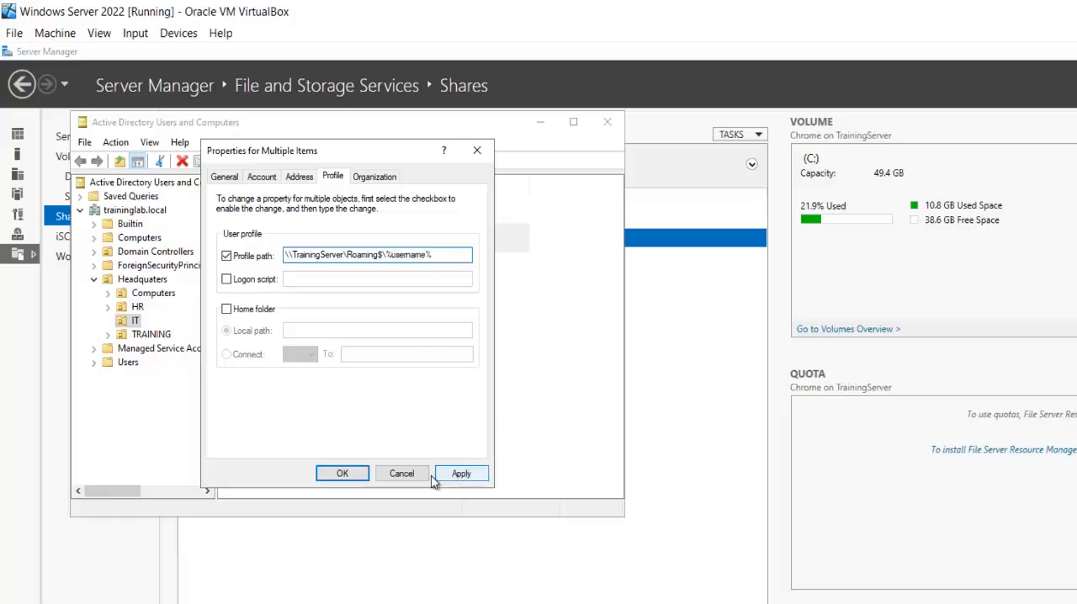
click(401, 473)
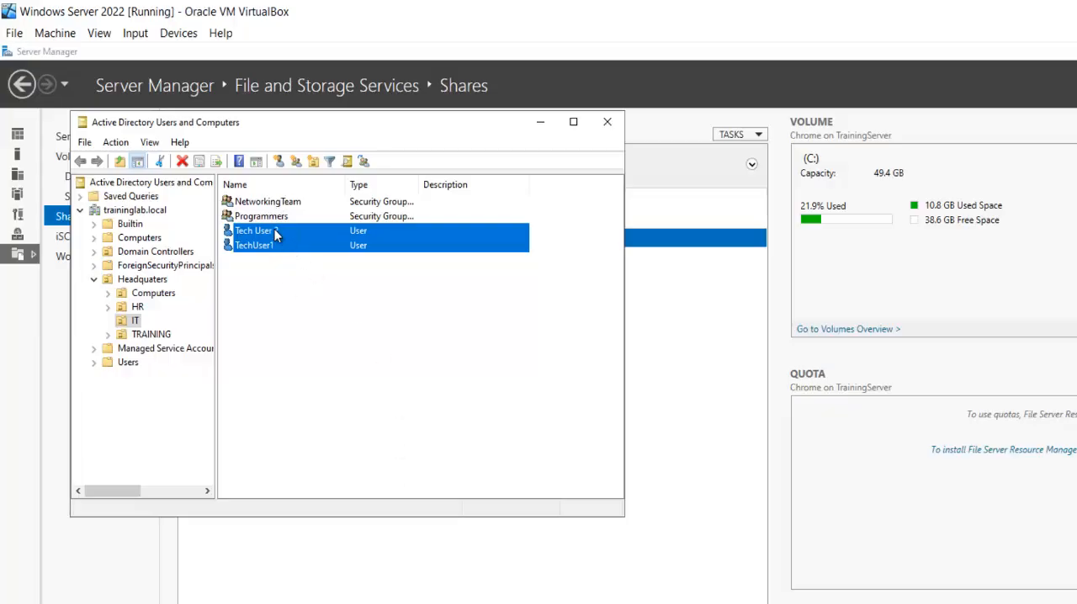
Check the profile path of Tech User 2, then close its properties and Active Directory Users and Computers.
click(274, 230)
right_click(299, 230)
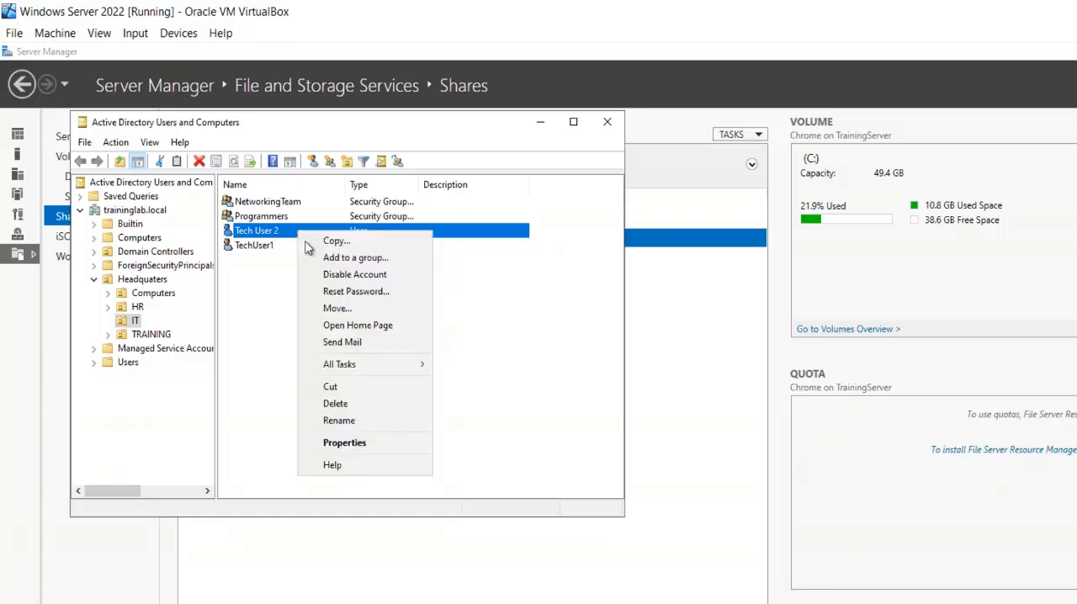
click(372, 444)
key(ctrl+Tab)
key(ctrl+Tab)
key(ctrl+Tab)
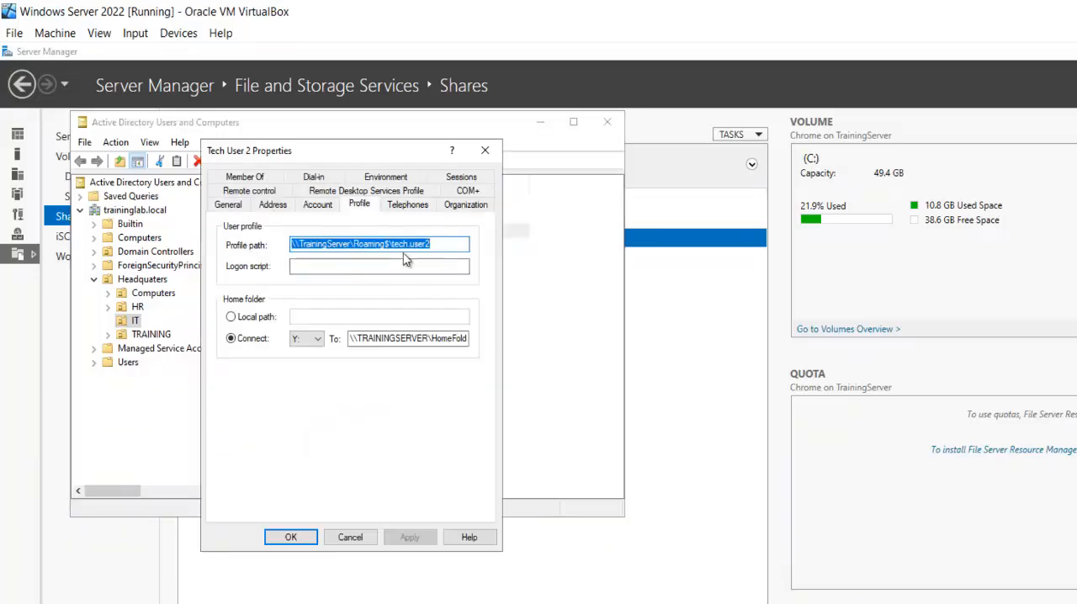
click(291, 537)
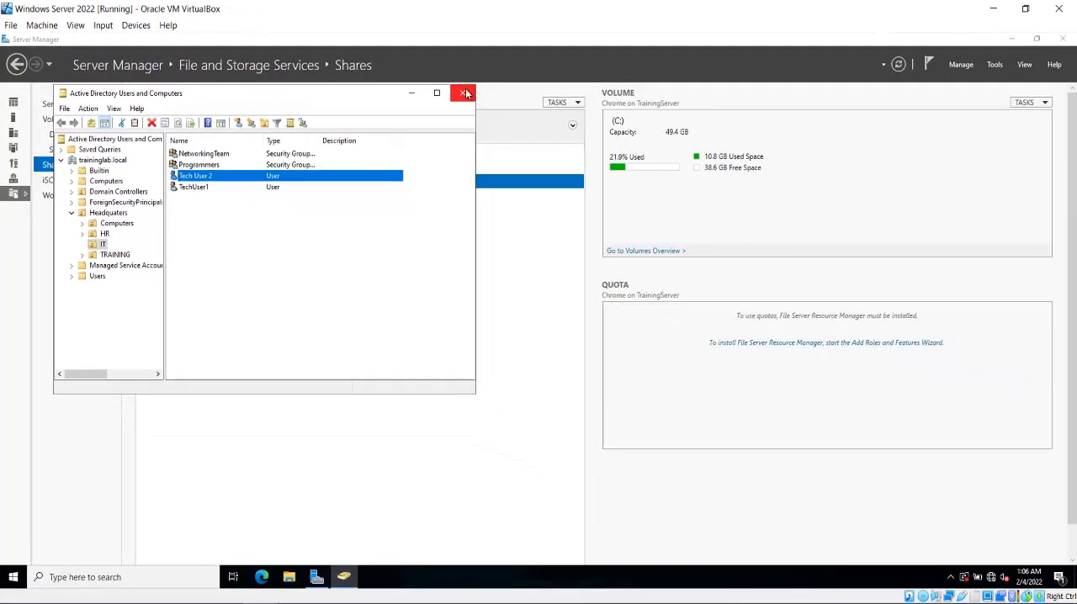
click(465, 94)
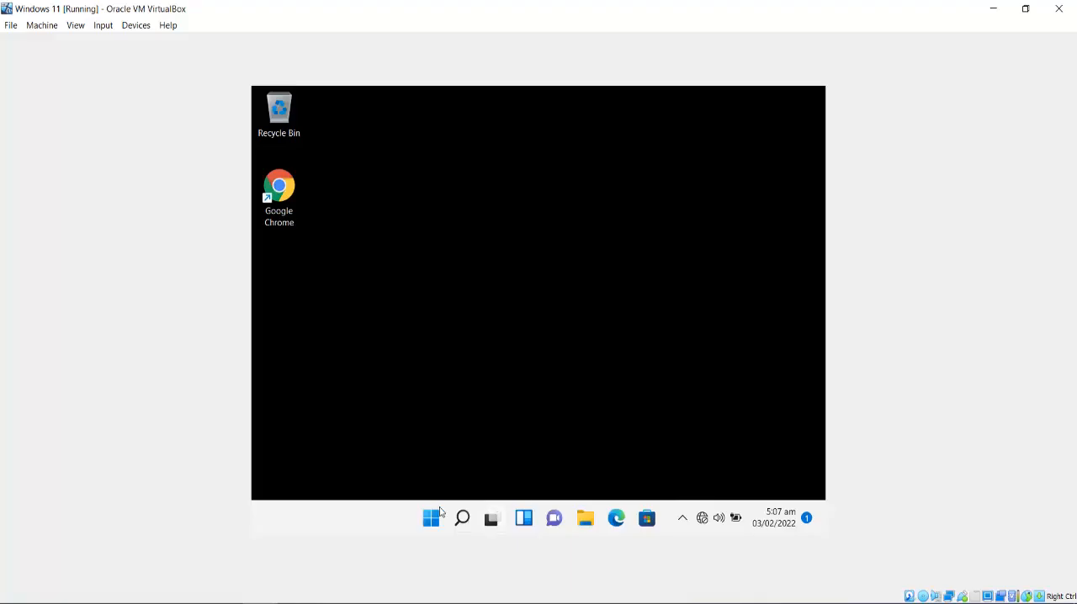
Restart the Windows 11 client and sign back in as Tech User 2 with the account password.
click(437, 515)
click(712, 466)
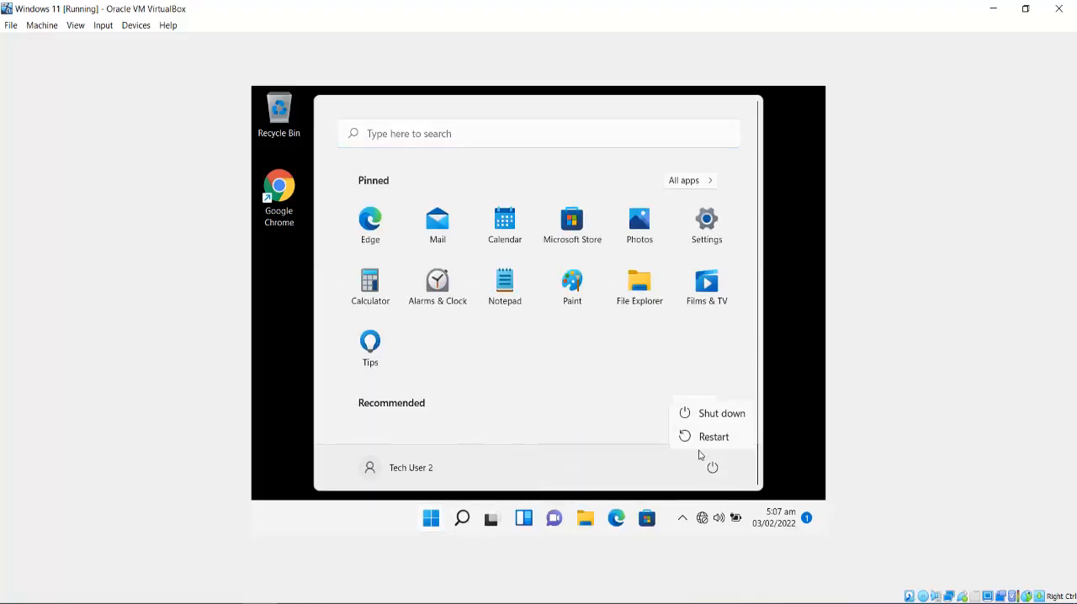
click(701, 436)
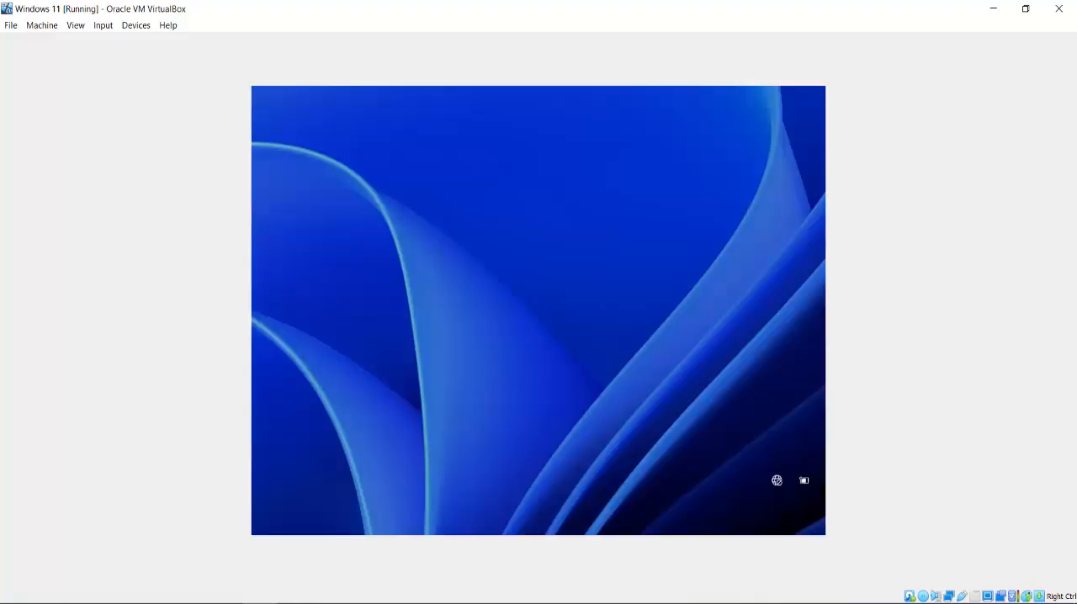
text(*********)
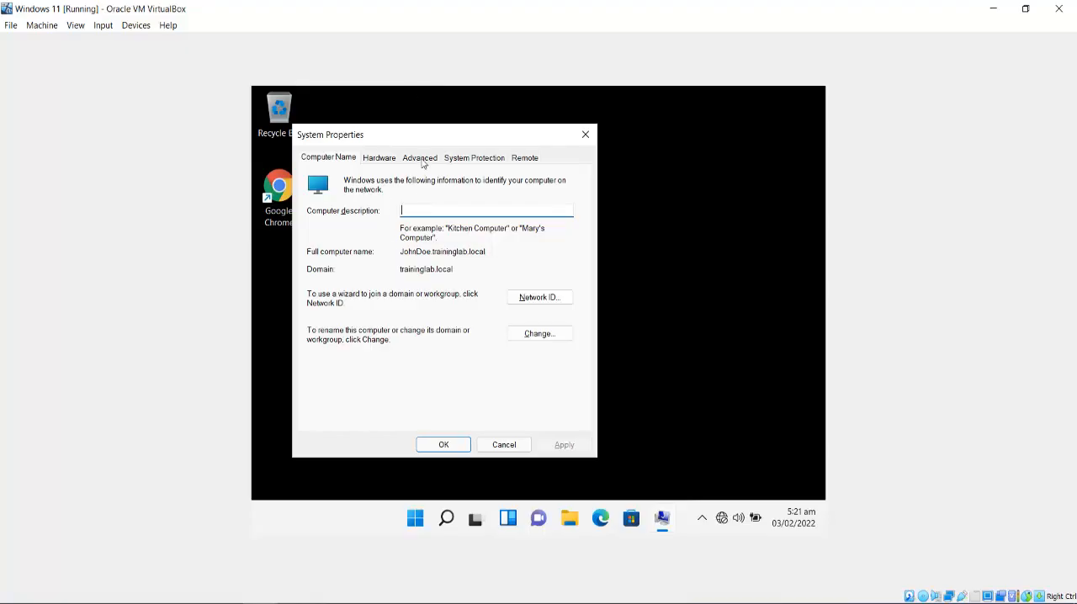
Check the profile type of tech.user2 in the User Profiles settings of System Properties, widening the Type column, and close both dialogs.
click(420, 159)
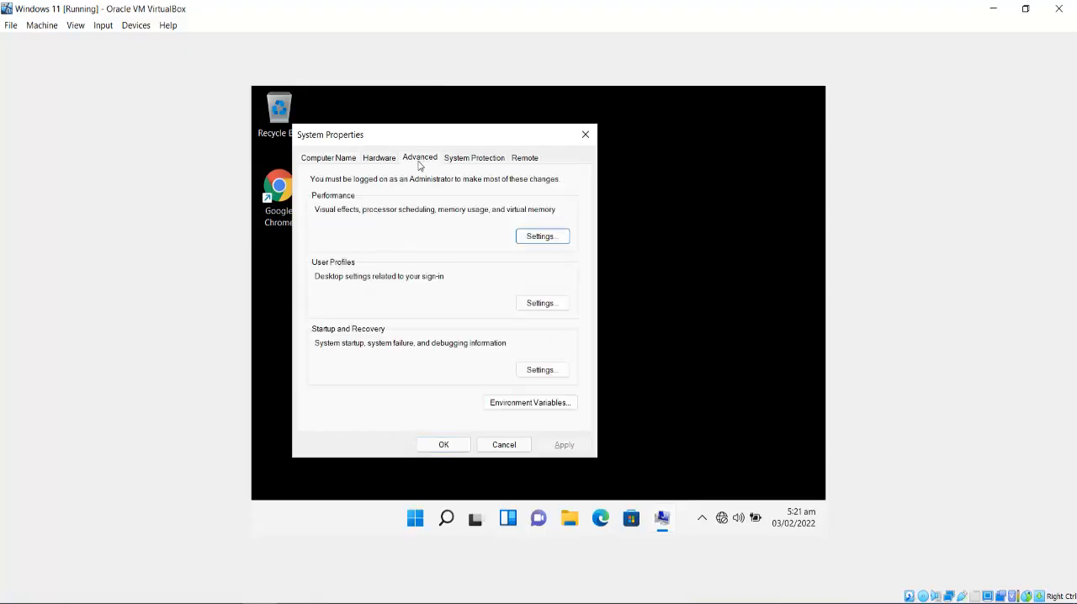
click(541, 307)
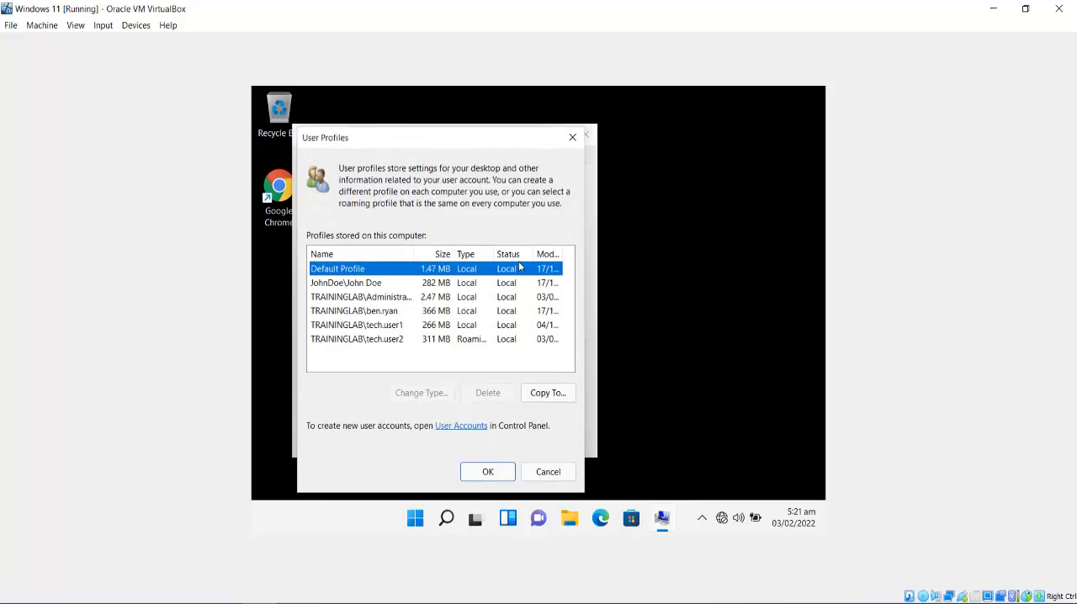
click(389, 340)
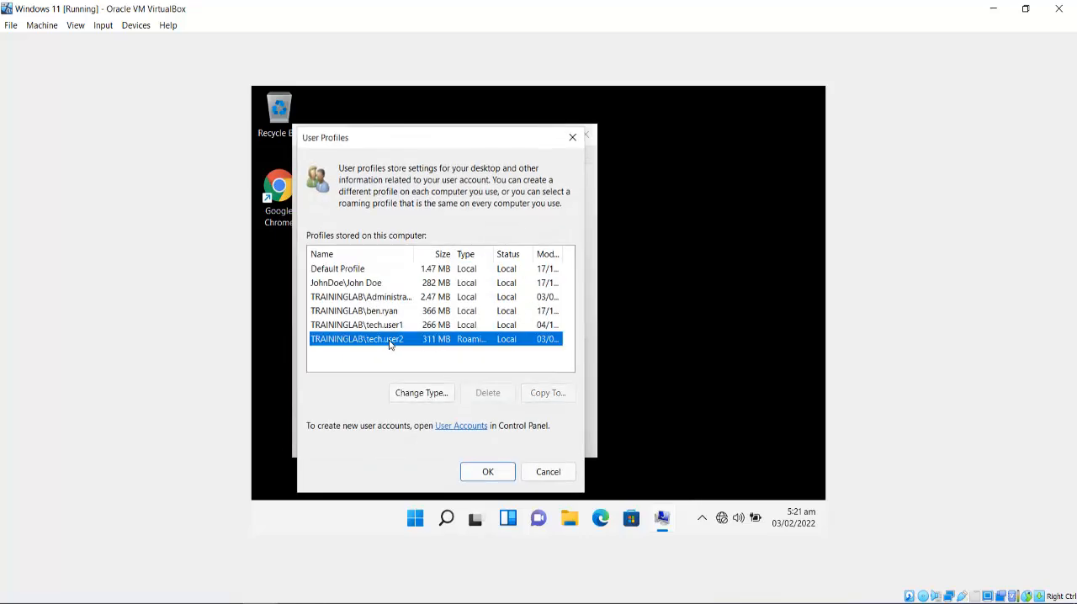
drag(494, 253, 527, 253)
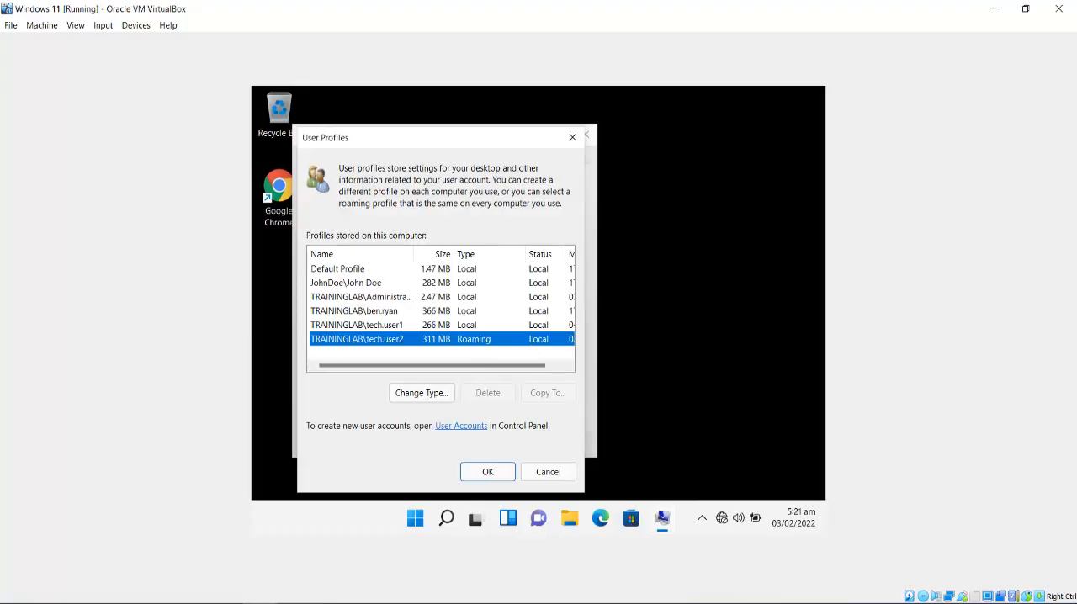
click(570, 140)
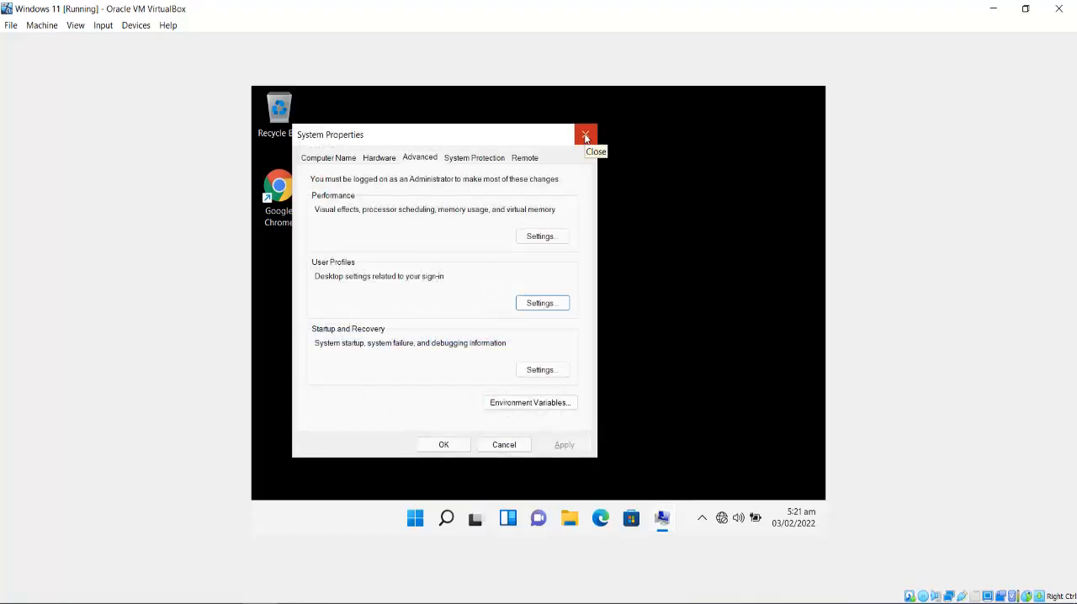
click(585, 136)
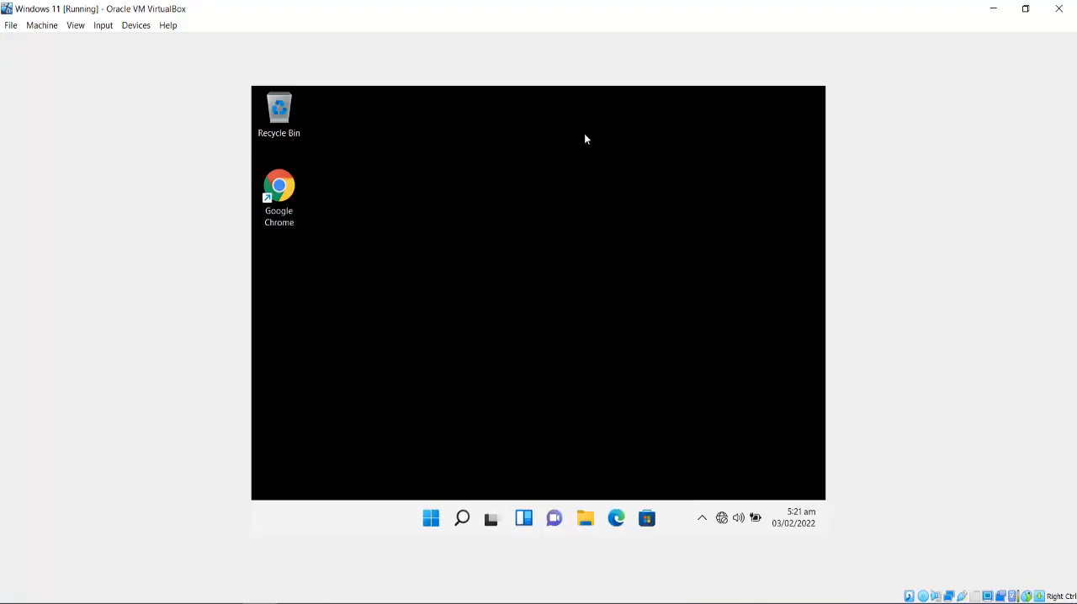